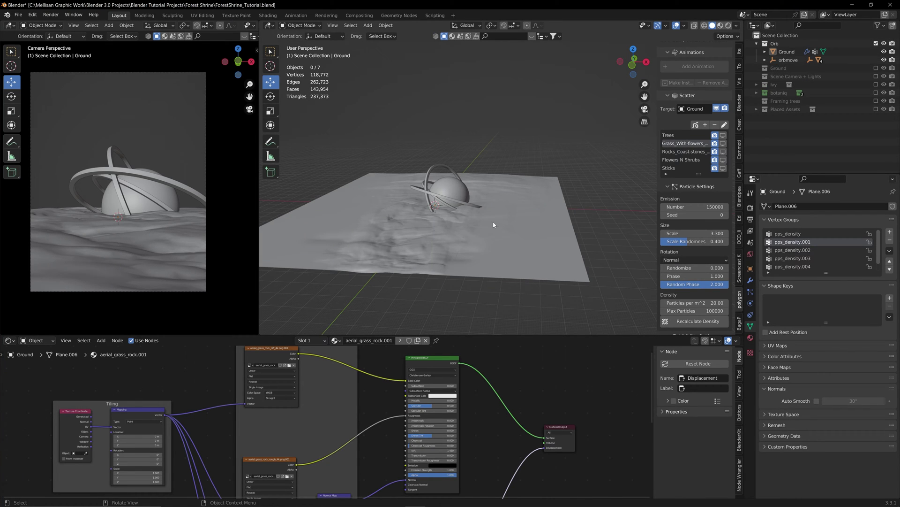
Switch the camera view to rendered shading
key(z)
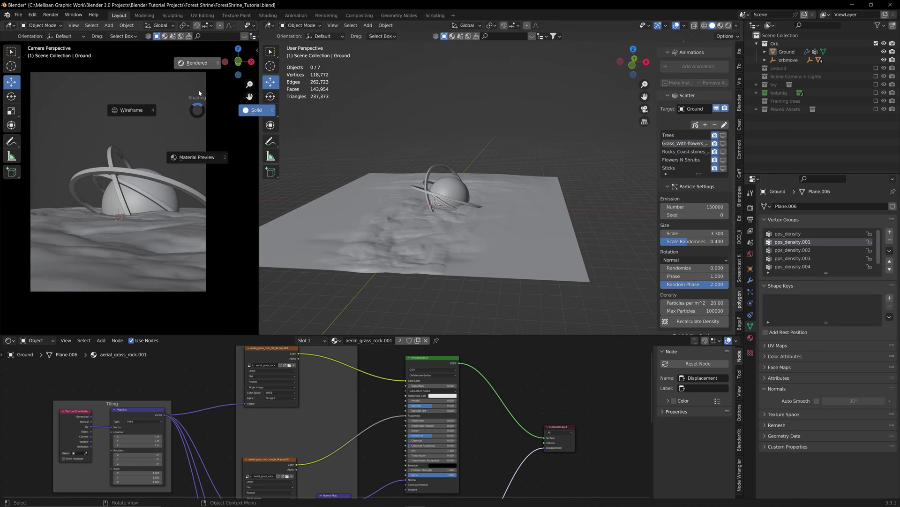
click(196, 62)
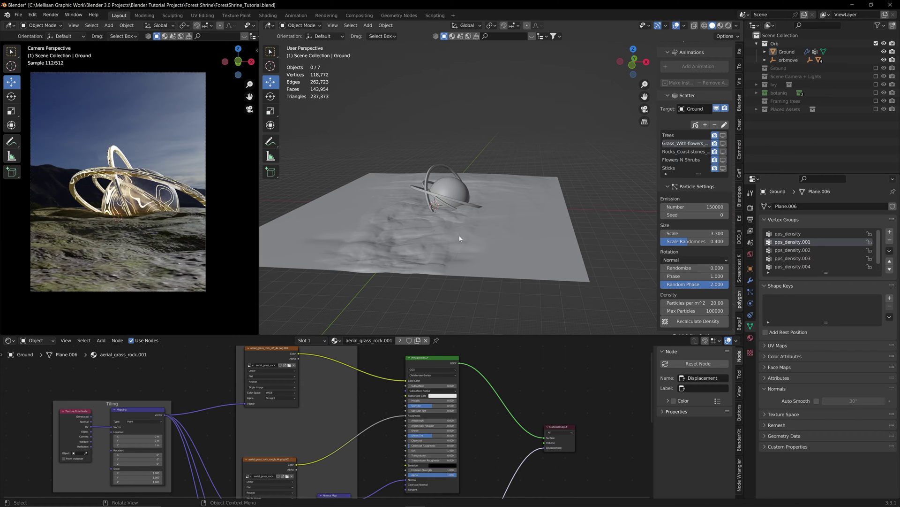
scroll(458, 230, up, 5)
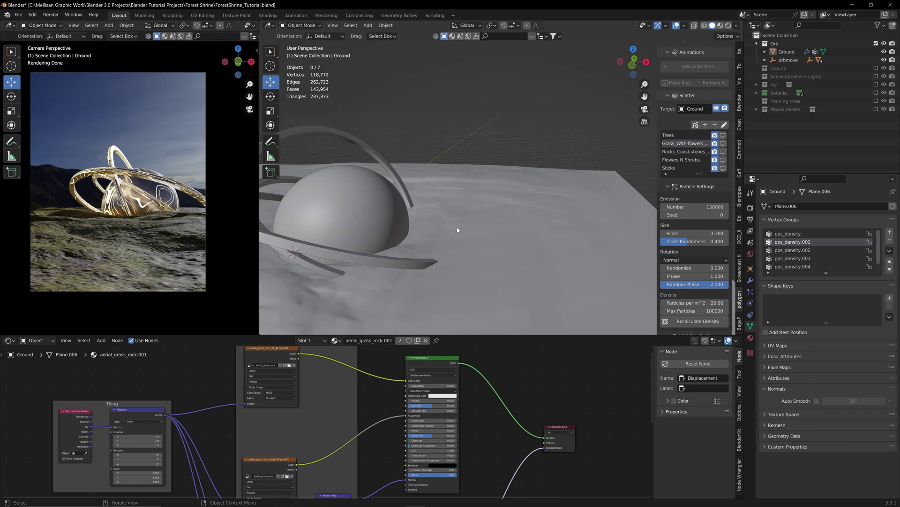
Examine the orb and its surrounding rings from several angles, selecting the sphere and the largest tilted ring
click(381, 222)
scroll(513, 205, down, 3)
middle_drag(514, 205, 512, 225)
middle_drag(436, 193, 463, 174)
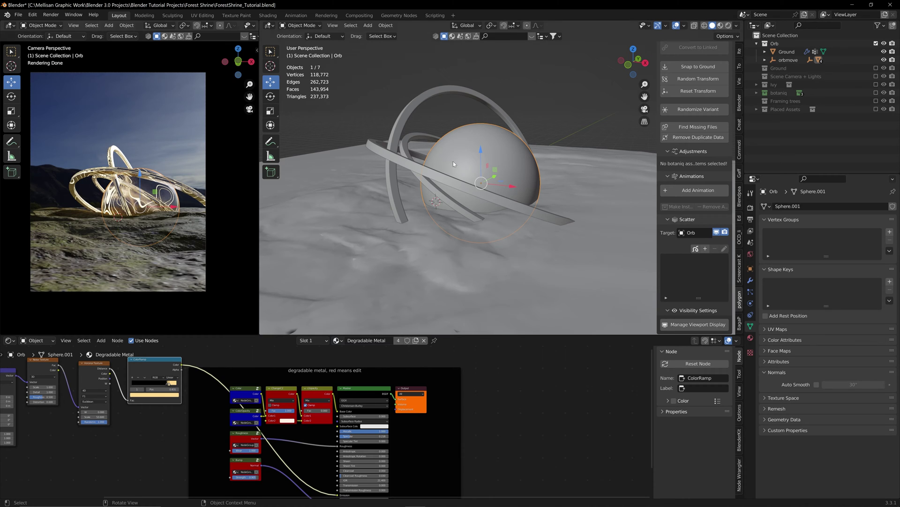
click(418, 168)
scroll(512, 149, down, 5)
middle_drag(512, 149, 514, 159)
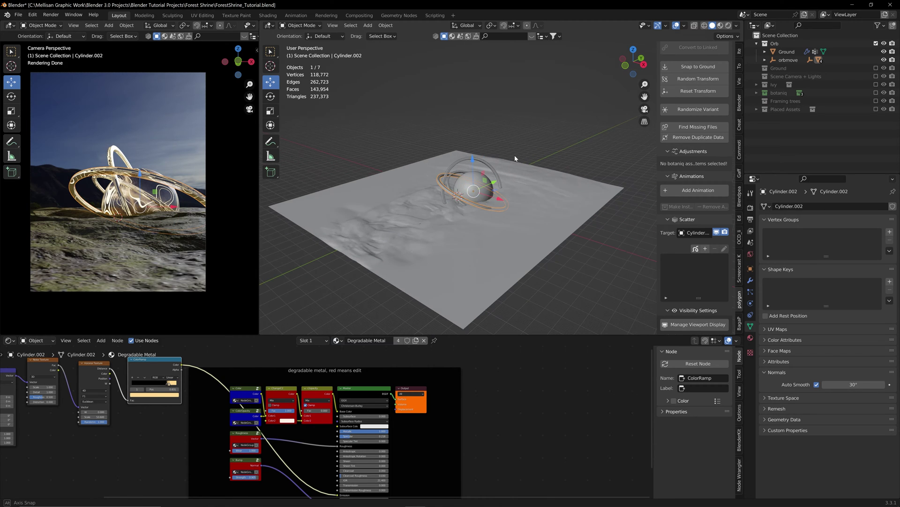
Add a mesh cylinder, raise it to about 53.8 m above the ground and scale it uniformly to about 23.3
key(alt+a)
key(shift+a)
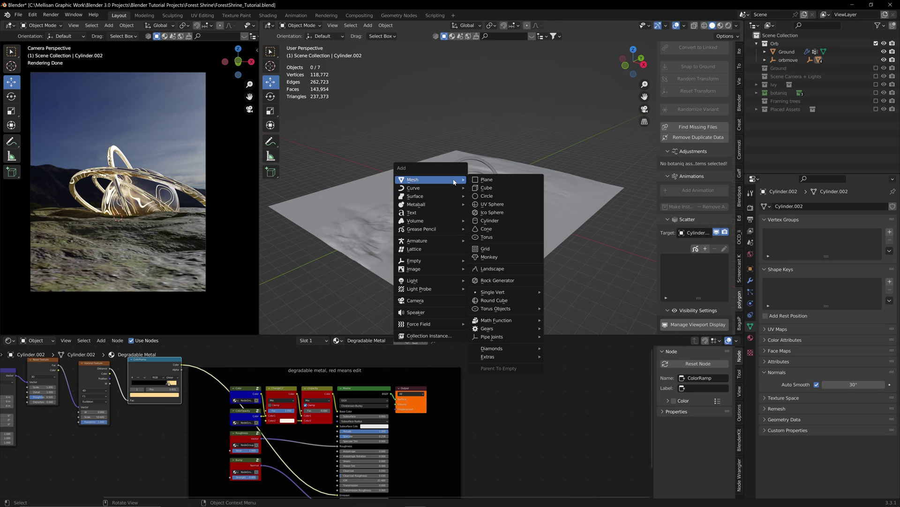
click(489, 220)
key(g)
key(z)
click(489, 137)
key(s)
click(535, 157)
Inset the cylinder's upper and lower cap faces by about 0.076 m in Edit Mode and delete the inset faces
ctrl+middle_drag(534, 157, 473, 147)
key(Tab)
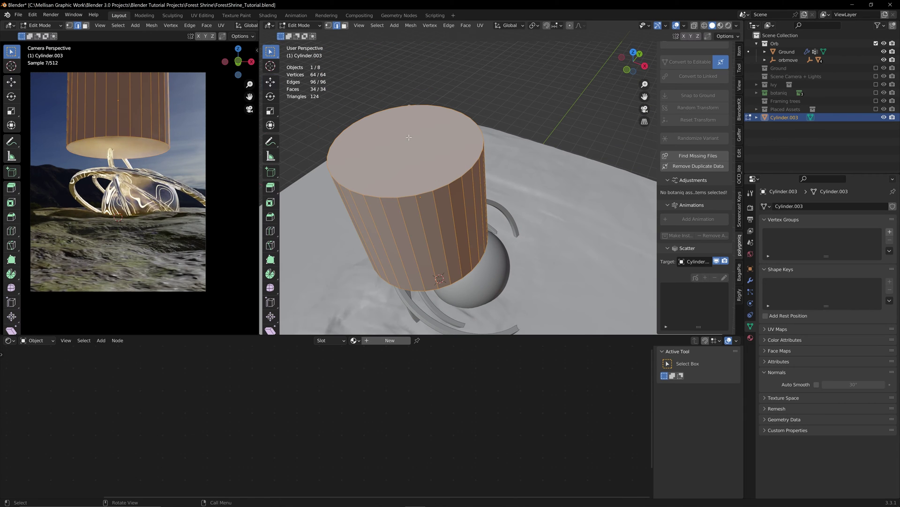
click(344, 26)
click(412, 146)
middle_drag(412, 146, 509, 129)
shift+click(458, 113)
key(i)
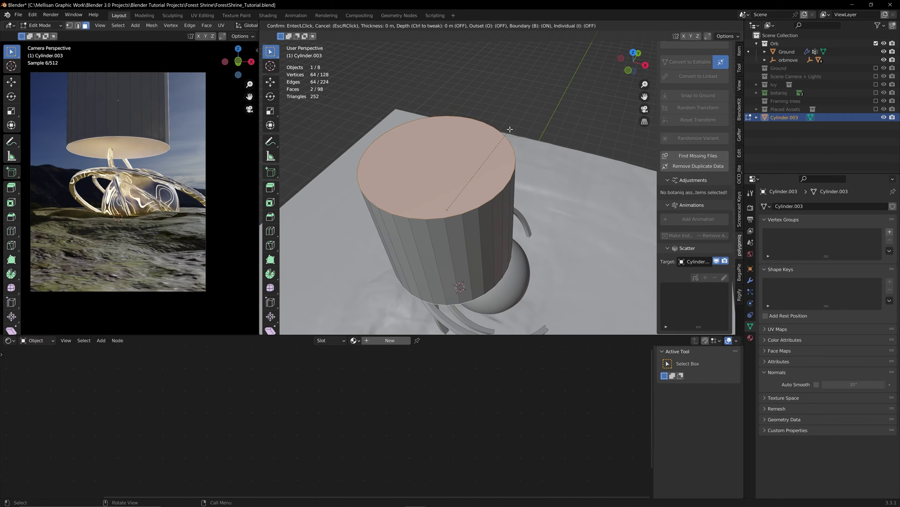
click(507, 134)
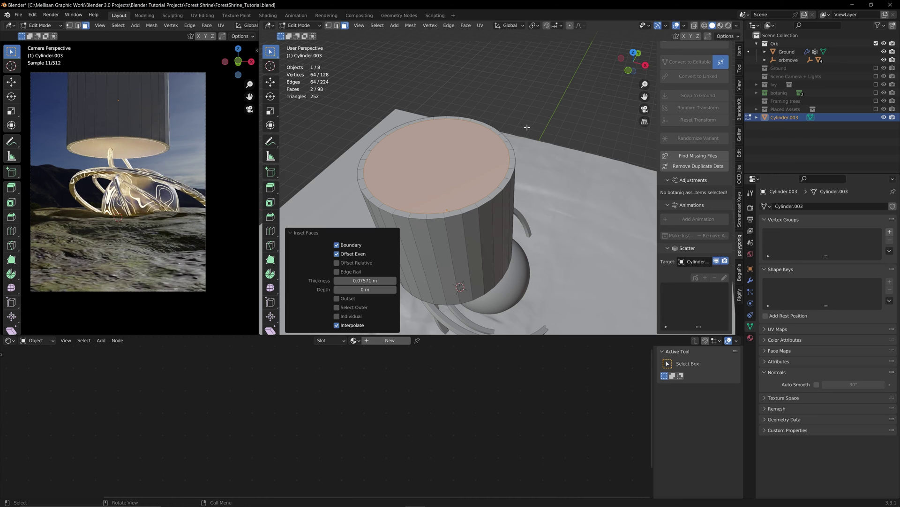
key(x)
click(523, 145)
Bridge the cylinder's two inner edge loops with LoopTools to form the inside wall, and return to Object Mode
key(2)
alt+click(393, 134)
middle_drag(393, 134, 486, 133)
alt+shift+click(392, 87)
right_click(486, 132)
mouse_move(490, 123)
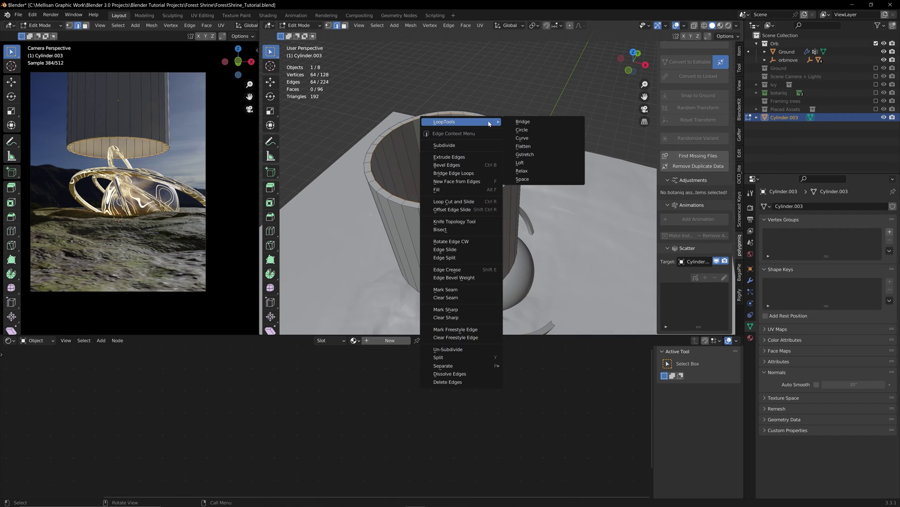
click(521, 121)
middle_drag(497, 135, 528, 159)
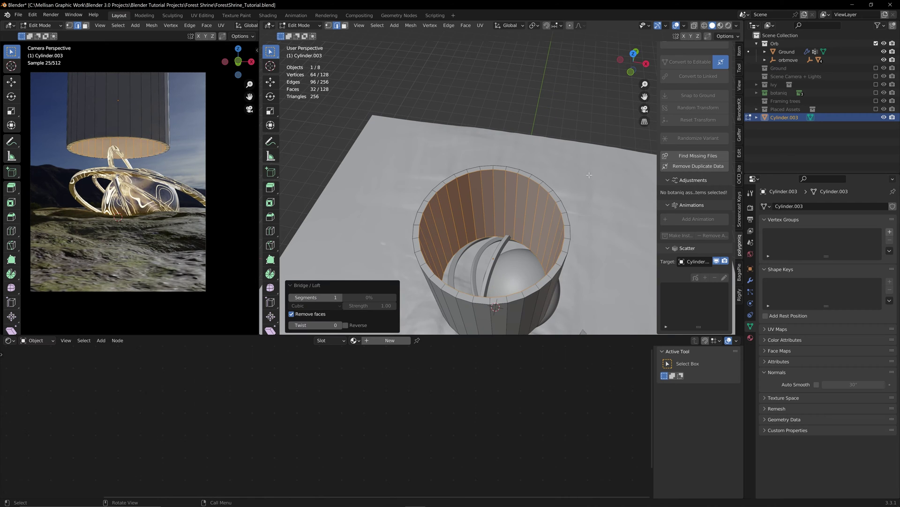
key(Tab)
Flatten the hollow cylinder into a thin ring by reducing its Z scale to about 1.084
middle_drag(590, 175, 588, 150)
click(751, 269)
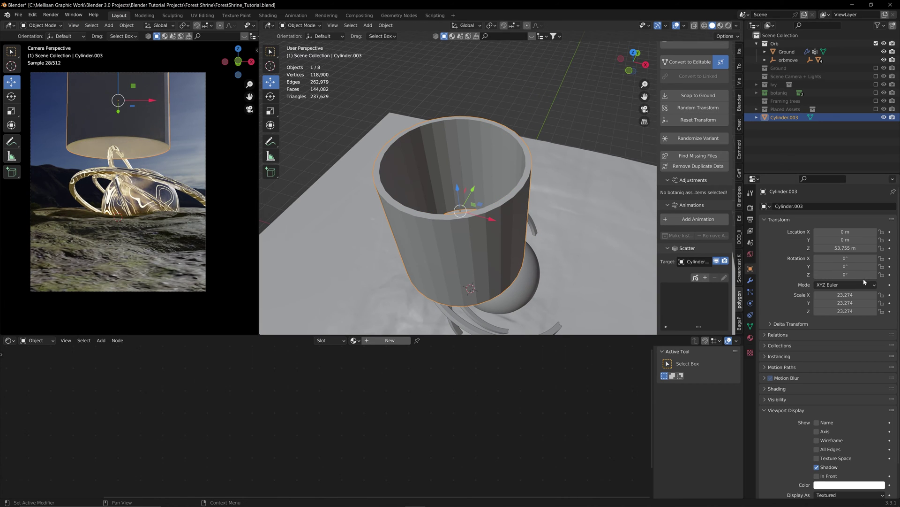
drag(846, 311, 823, 311)
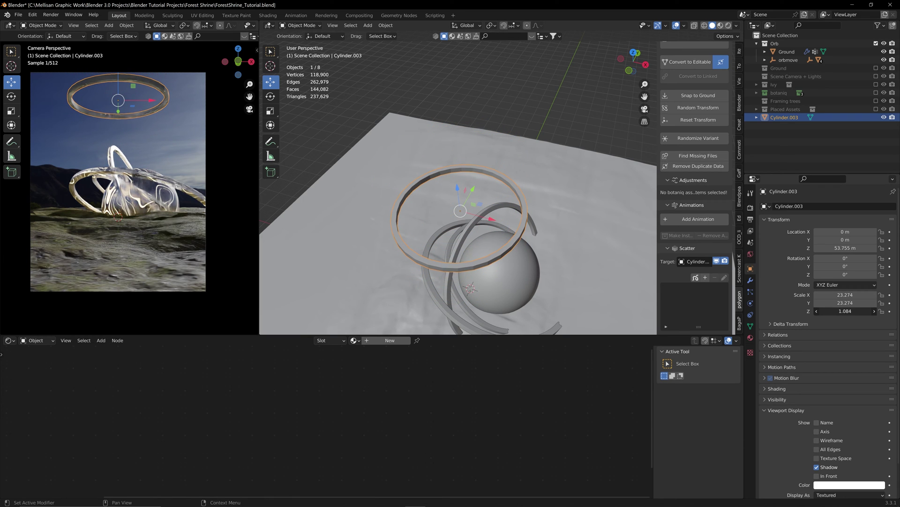
Delete the flattened cylinder ring above the orb
key(x)
click(545, 202)
middle_drag(545, 203, 510, 221)
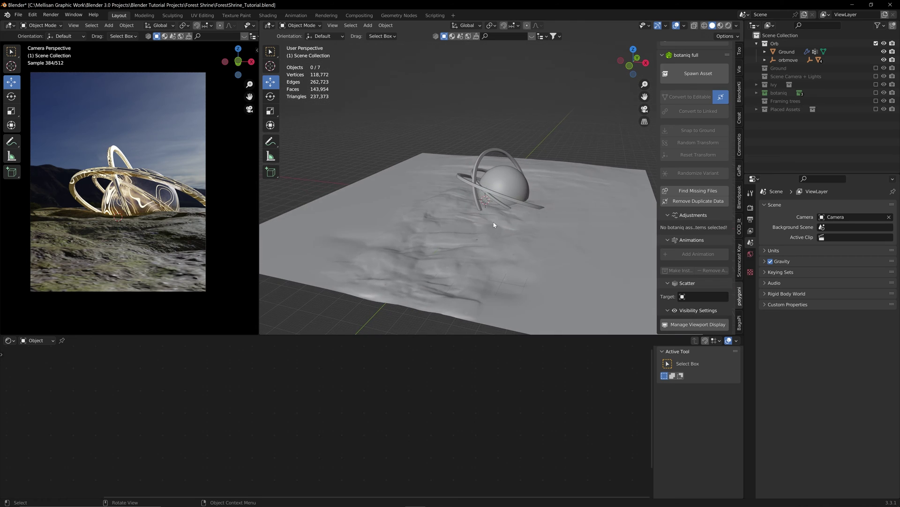
Lower the ColorRamp, Voronoi Texture and Noise Texture nodes of the orb's Degradable Metal material into a staggered chain, and select the Master node
scroll(491, 226, up, 3)
click(471, 193)
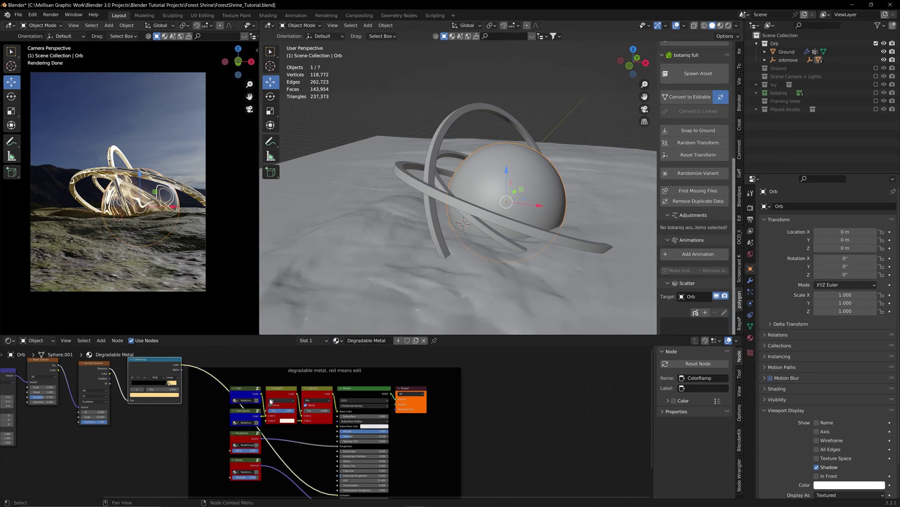
middle_drag(299, 431, 471, 429)
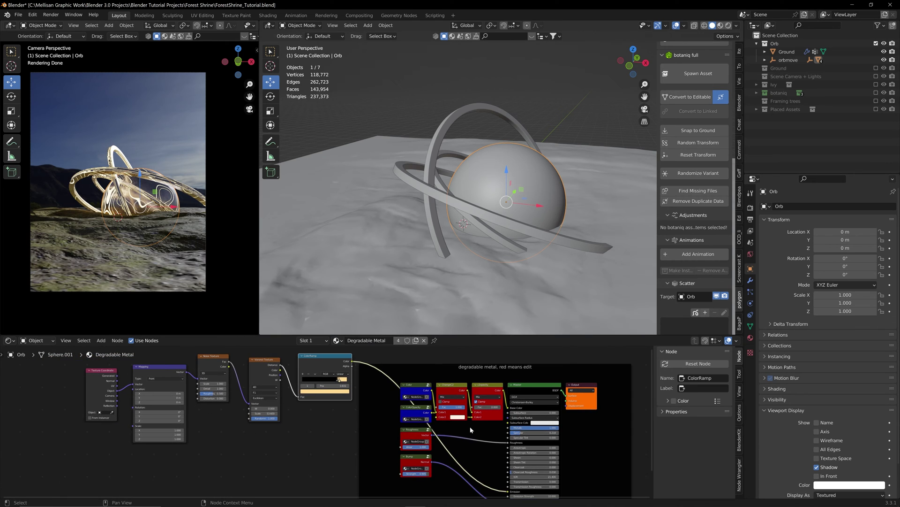
scroll(471, 428, down, 1)
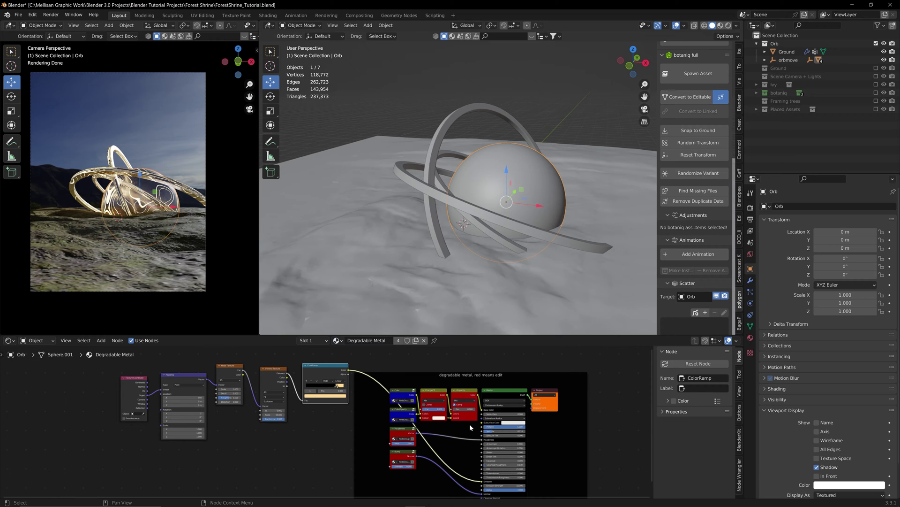
drag(322, 365, 324, 444)
drag(270, 370, 268, 427)
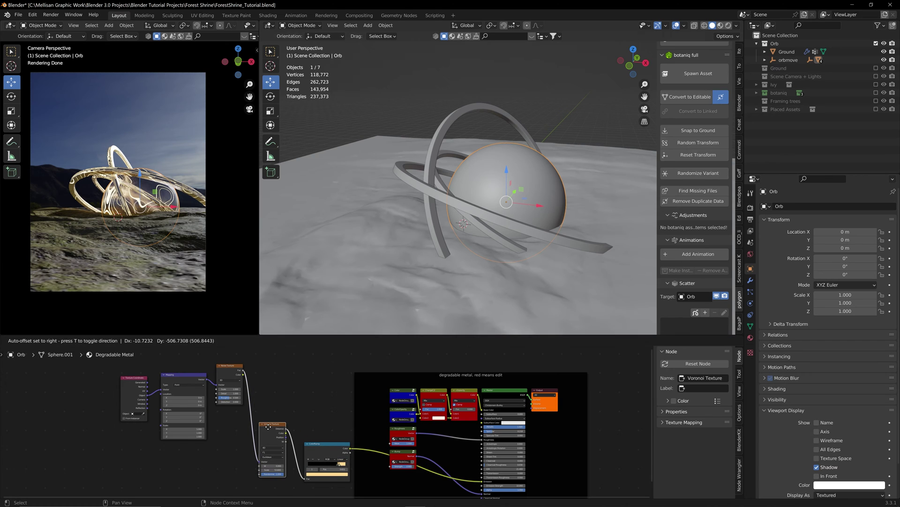
middle_drag(235, 373, 294, 359)
drag(294, 359, 299, 396)
scroll(180, 241, up, 3)
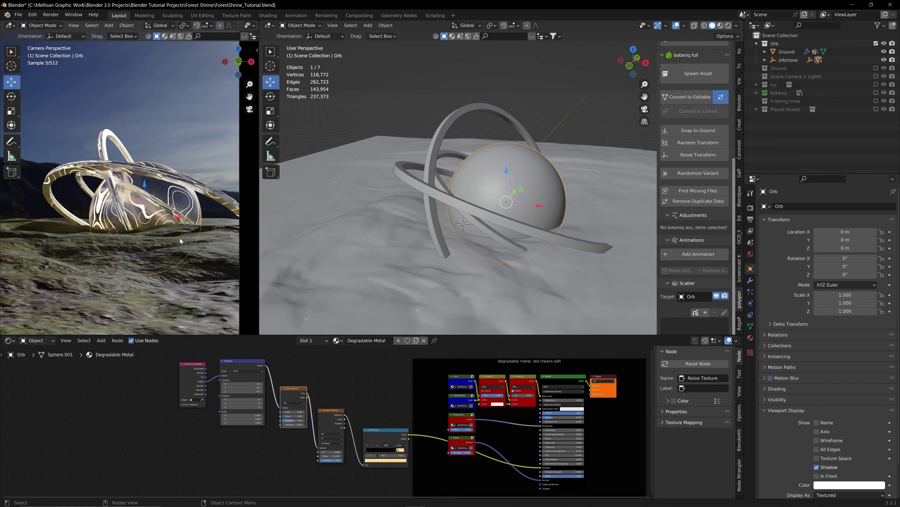
scroll(180, 241, up, 2)
scroll(605, 421, up, 2)
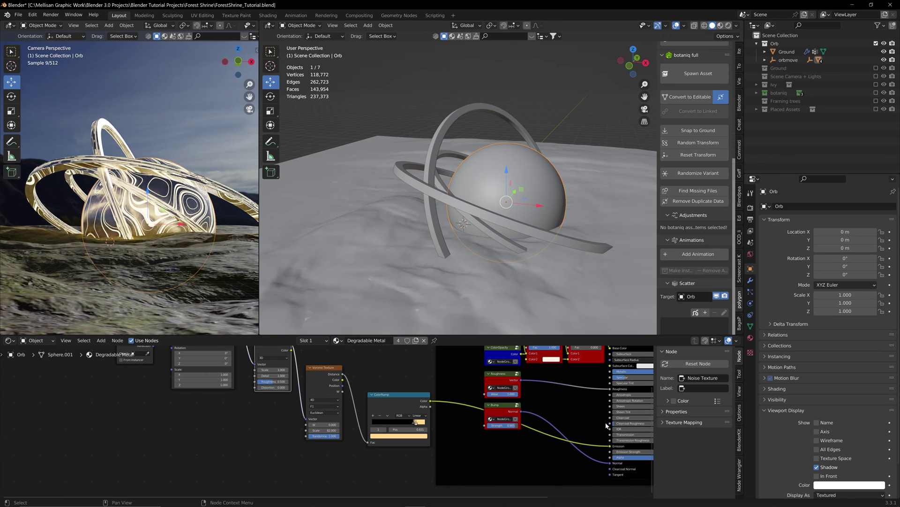
mouse_move(611, 448)
mouse_down()
mouse_move(553, 421)
mouse_move(610, 446)
mouse_up()
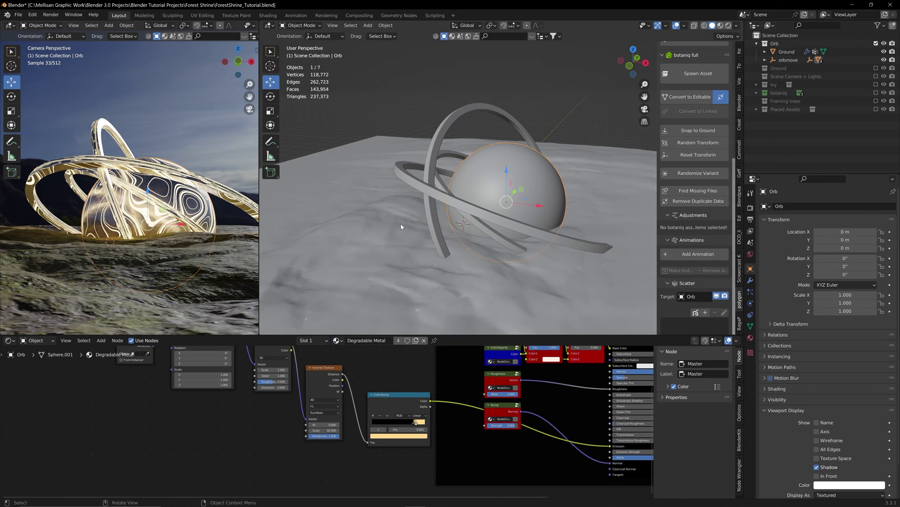
Put the Ground object into Sculpt Mode and choose the Clay Strips brush with a radius of 148 px
scroll(441, 194, down, 2)
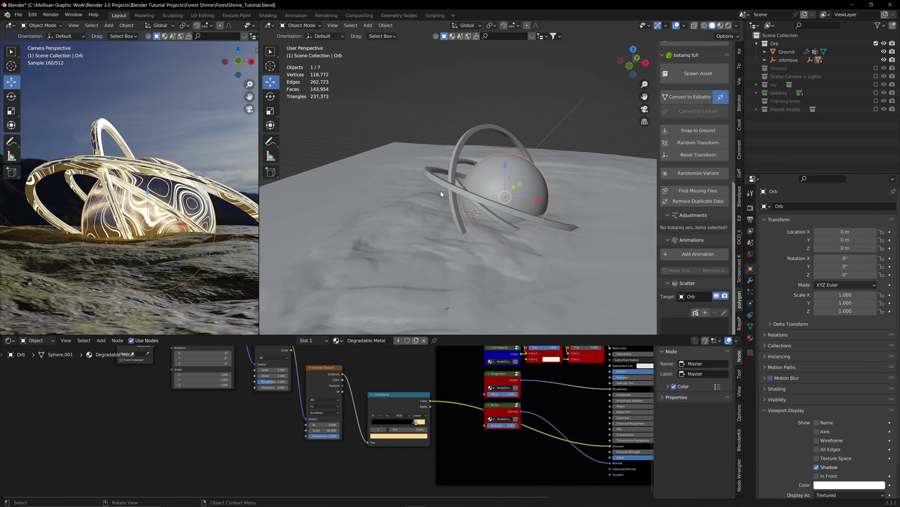
scroll(441, 193, down, 2)
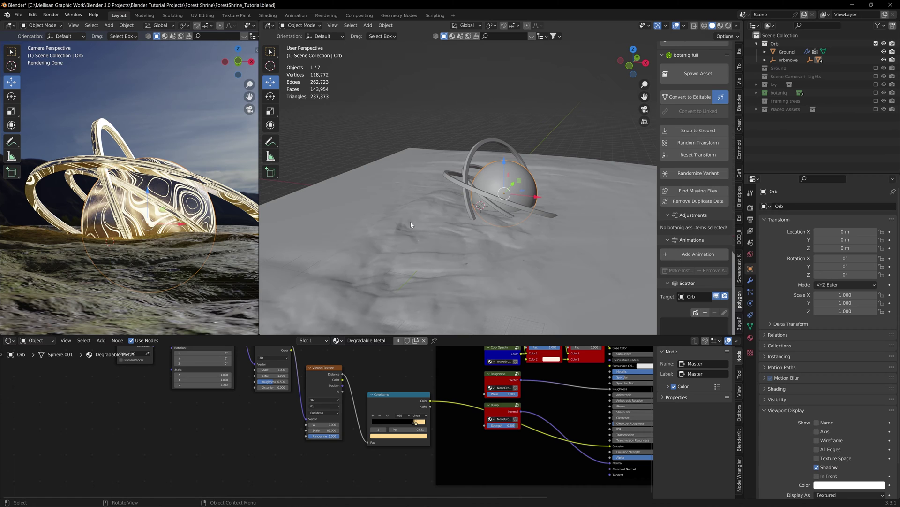
click(519, 255)
scroll(537, 253, down, 1)
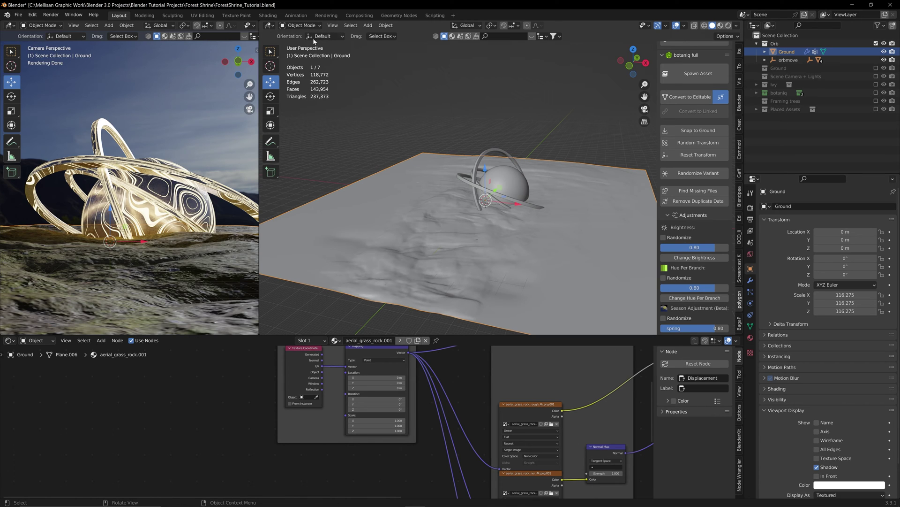
click(306, 25)
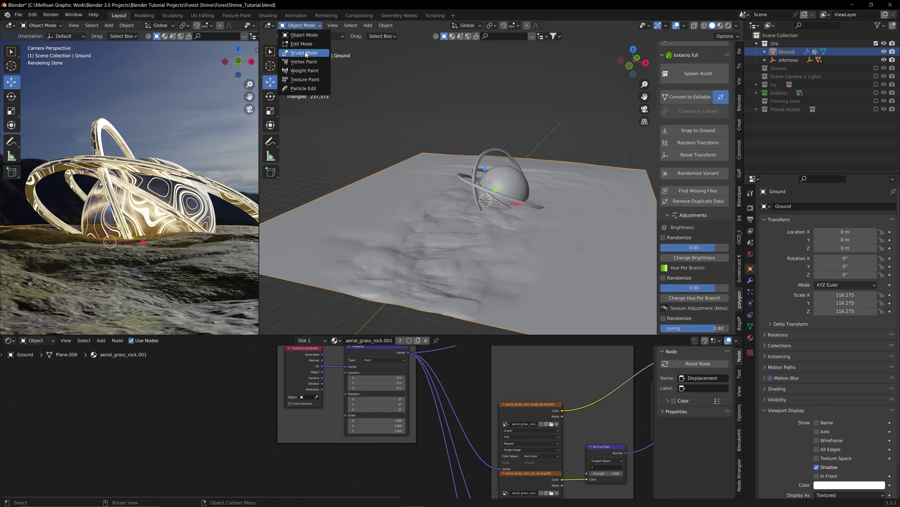
click(298, 52)
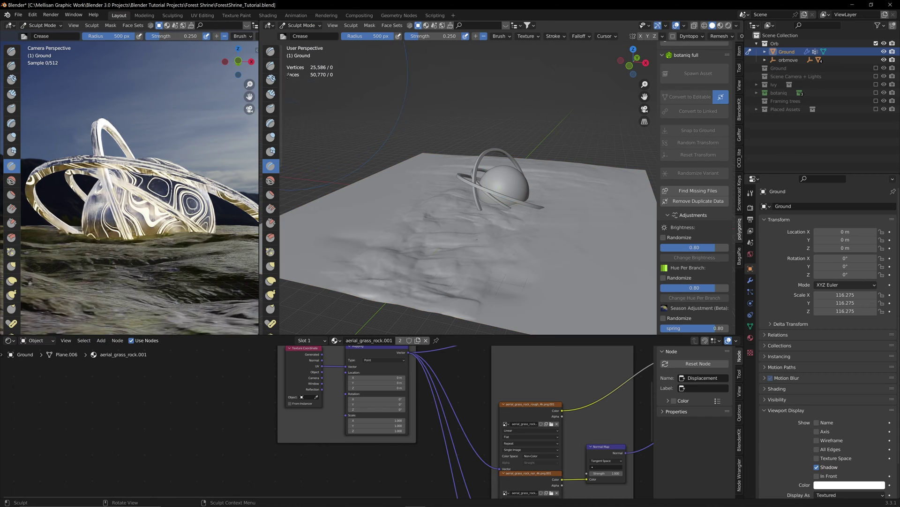
click(270, 94)
drag(373, 36, 357, 36)
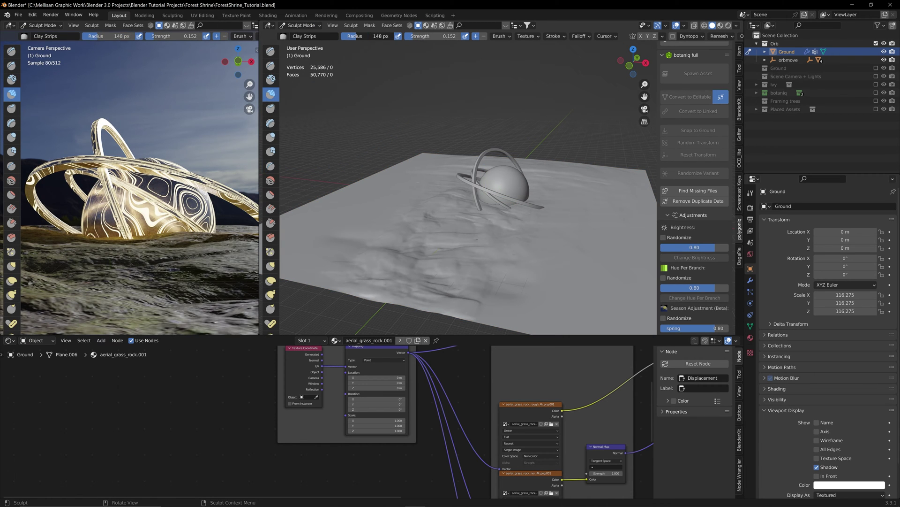
Sculpt Clay Strips strokes into the ground in front of the orb, reducing the brush radius to 63 px, and return to Object Mode
mouse_move(557, 276)
mouse_down()
mouse_move(545, 261)
mouse_move(556, 252)
mouse_move(533, 267)
mouse_move(544, 276)
mouse_move(477, 294)
mouse_move(561, 252)
mouse_move(539, 273)
mouse_move(483, 271)
mouse_up()
key(f)
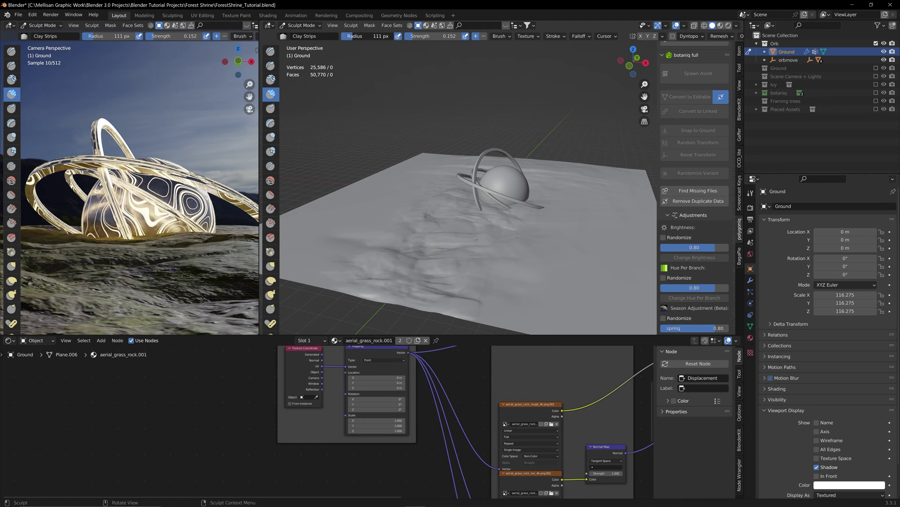
click(443, 244)
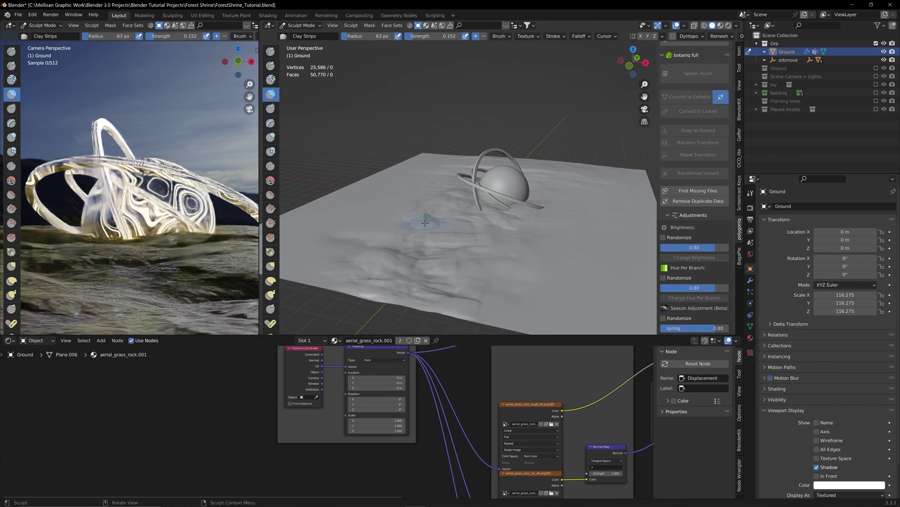
mouse_move(491, 232)
mouse_down()
mouse_move(530, 232)
mouse_move(491, 238)
mouse_move(506, 231)
mouse_up()
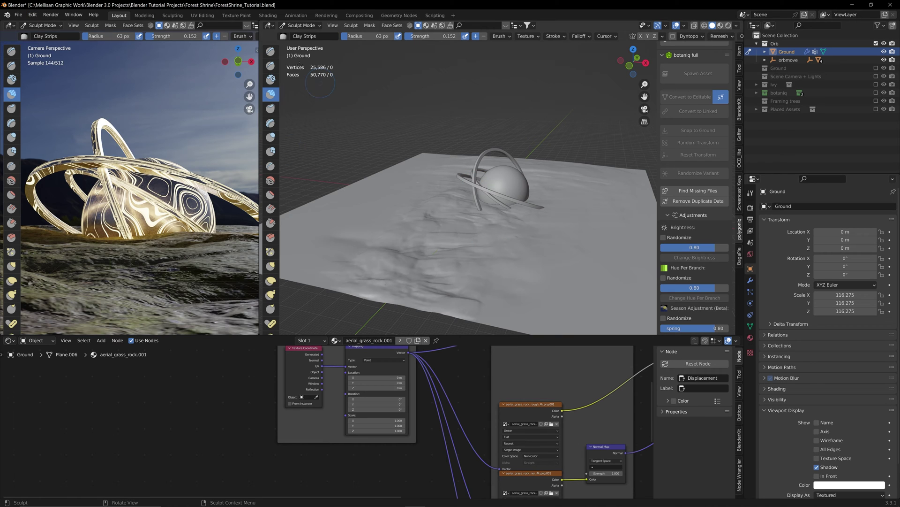
scroll(142, 159, down, 3)
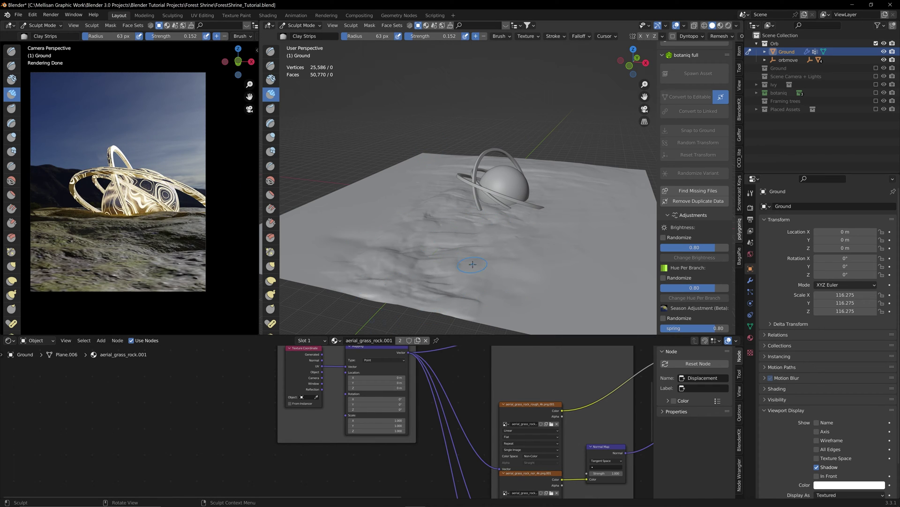
click(307, 26)
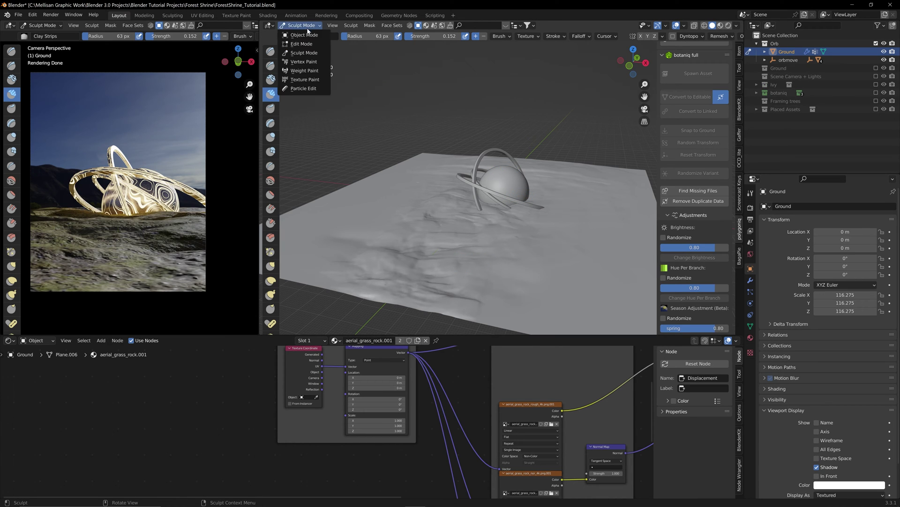
click(304, 35)
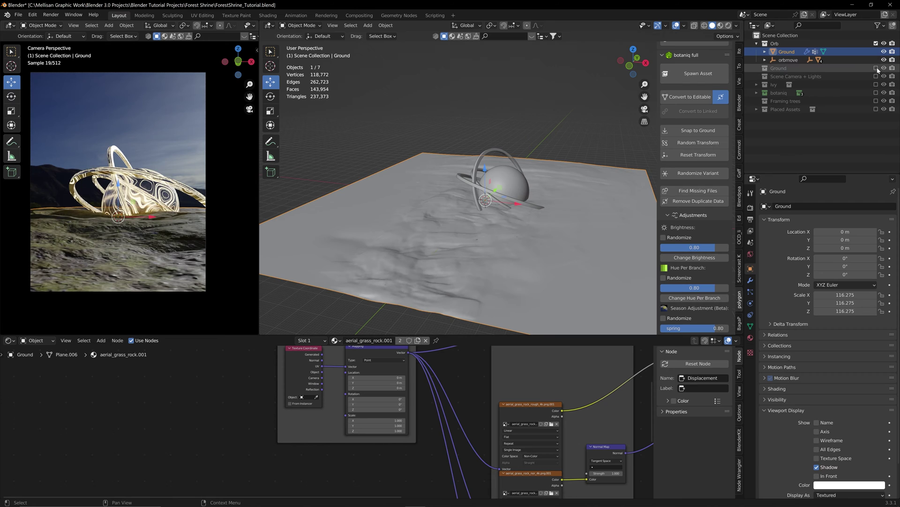
Enable the Ground collection in the view layer, expand it and select the Water Plane object
click(877, 68)
click(757, 68)
click(792, 76)
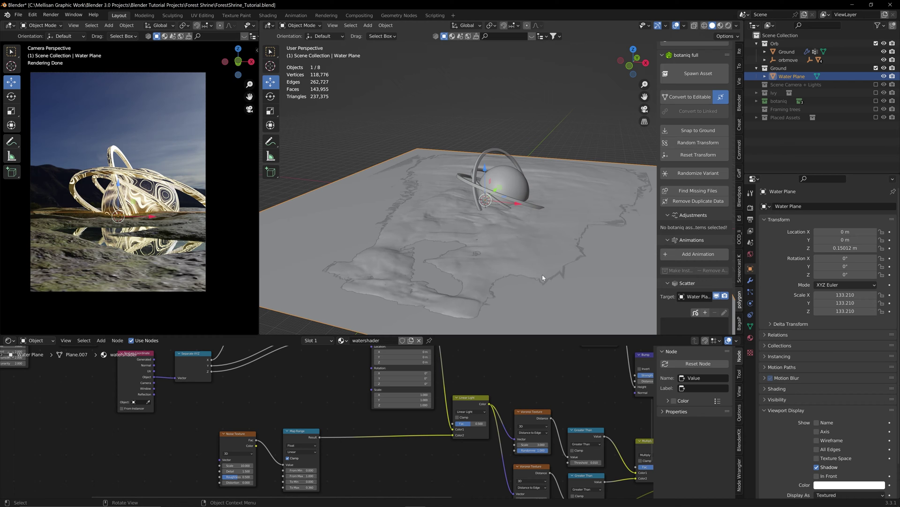
scroll(533, 265, down, 3)
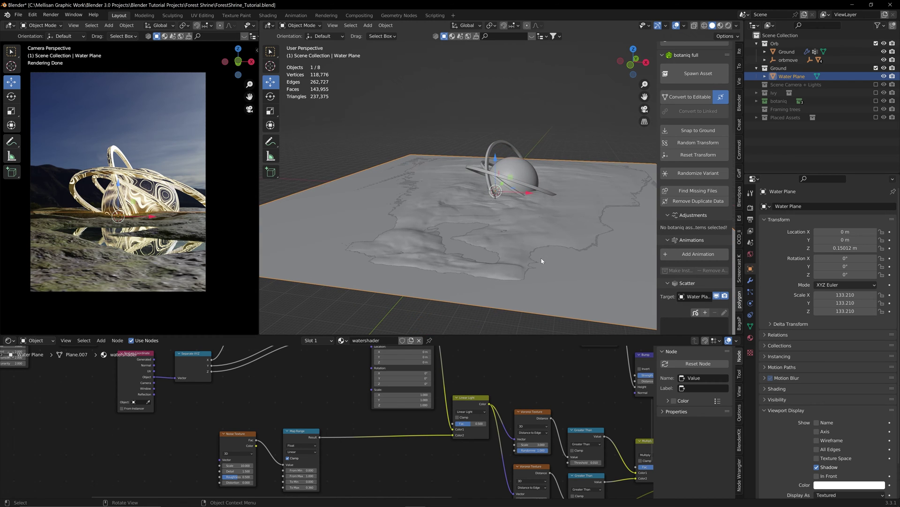
Try to move the Water Plane slightly and undo the move
drag(494, 159, 496, 158)
key(ctrl+z)
Put the Ground object into Sculpt Mode, choose the Crease brush and make a short stroke on the terrain in front of the orb
click(413, 208)
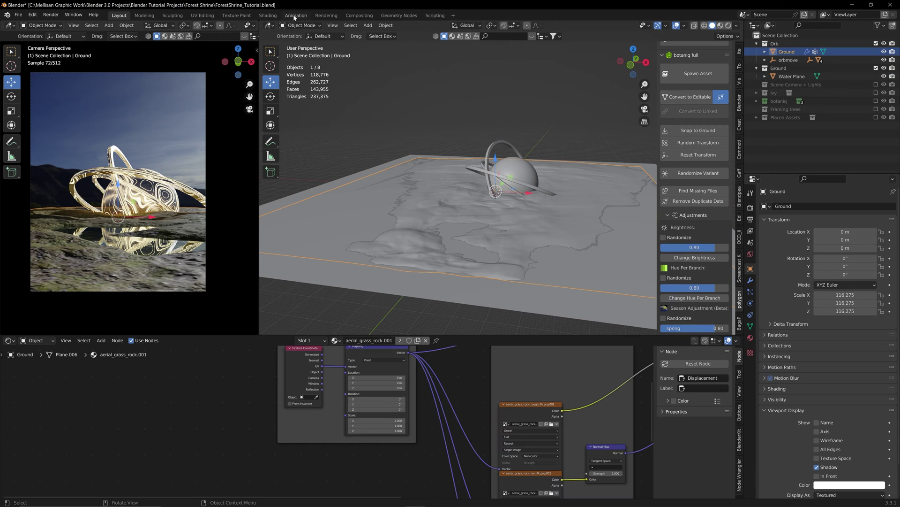
click(300, 25)
click(294, 56)
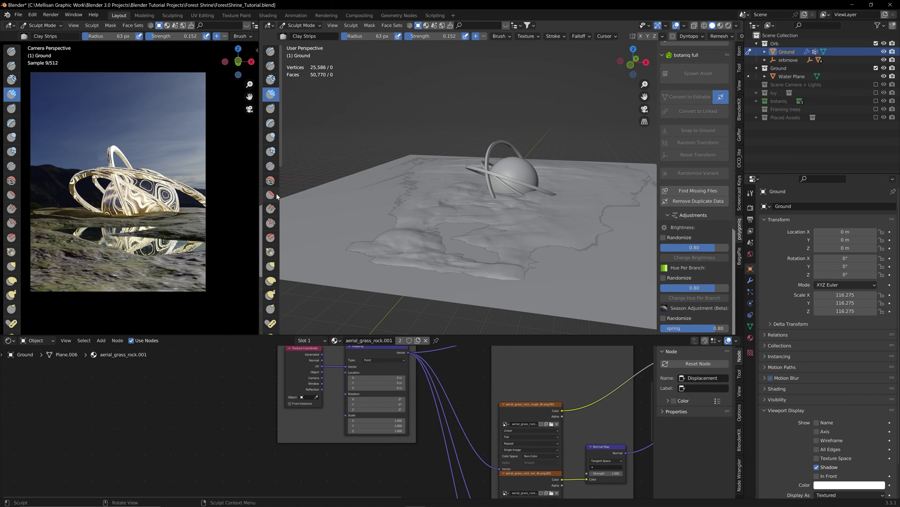
click(271, 166)
scroll(448, 222, up, 3)
middle_drag(448, 222, 503, 185)
drag(503, 185, 490, 182)
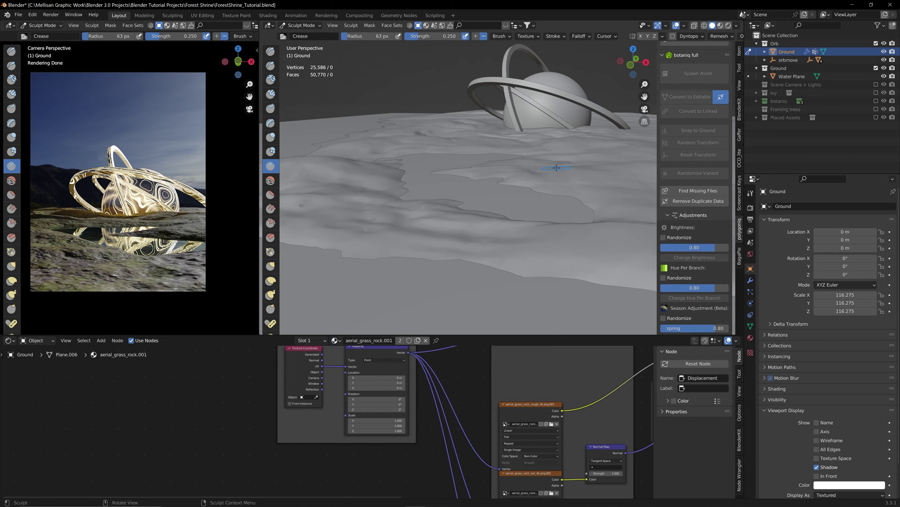
scroll(557, 167, down, 5)
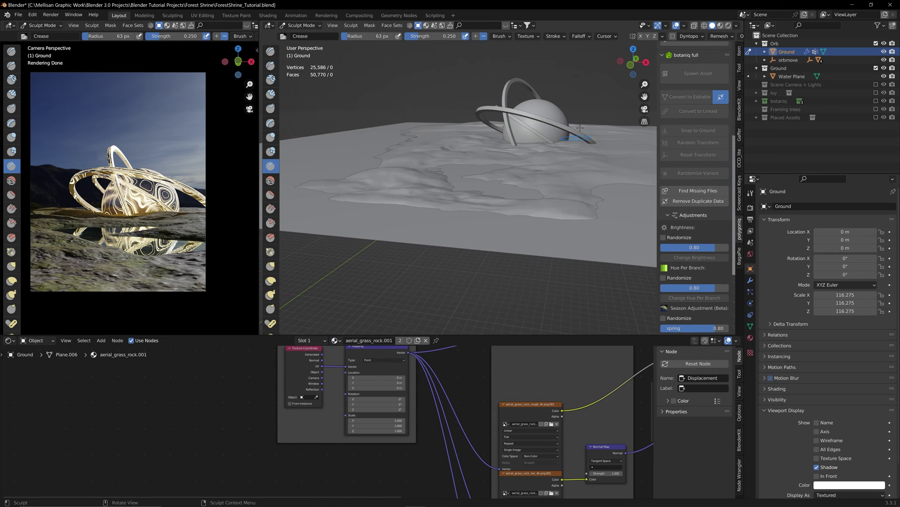
Enable the Scene Camera + Lights collection in the view layer and return the Ground object to Object Mode
click(876, 84)
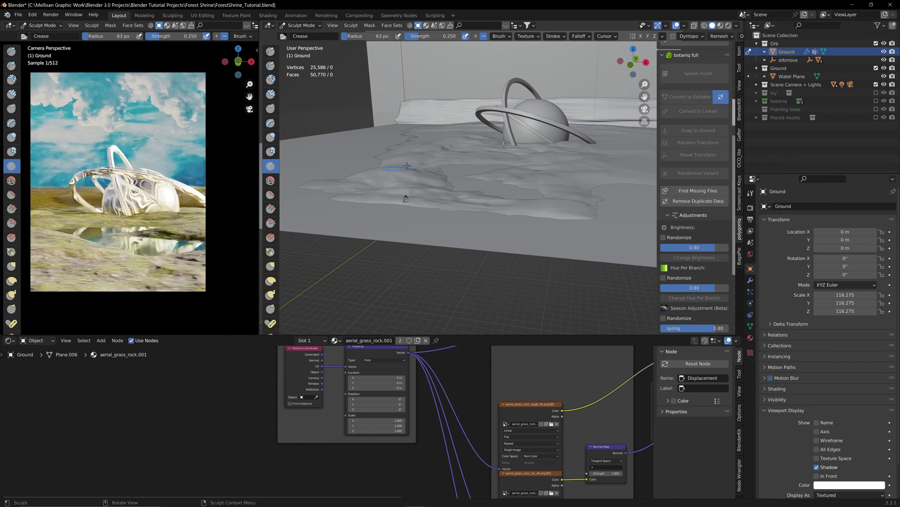
click(293, 25)
click(294, 35)
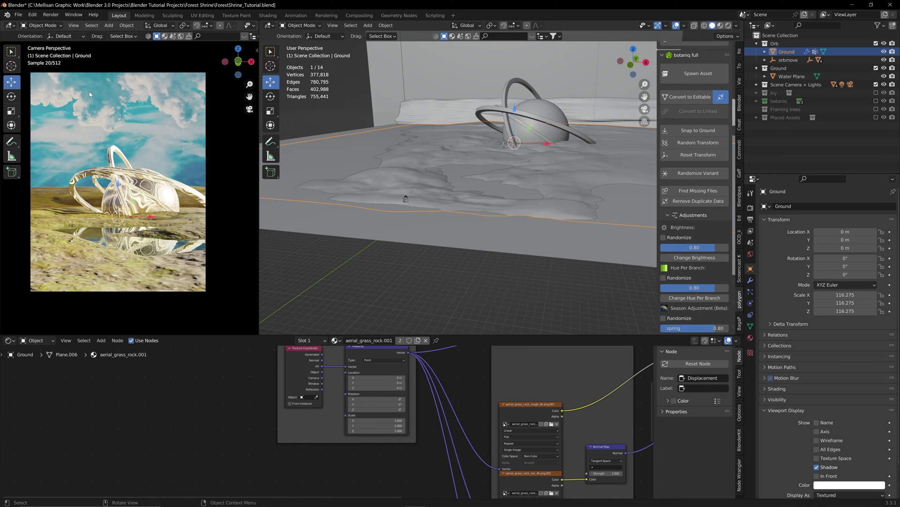
Select the small human figure in front of the orb and expand the Scene Camera + Lights collection to locate it
click(506, 144)
click(757, 85)
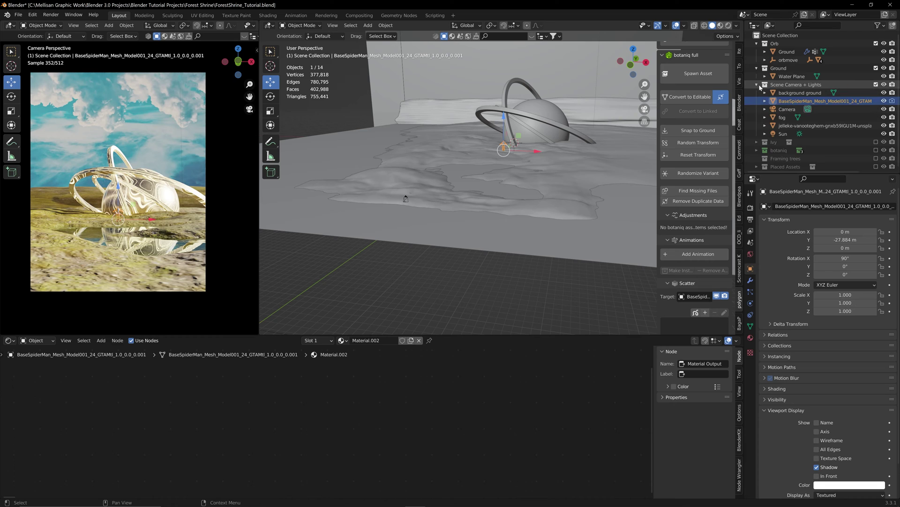
click(891, 101)
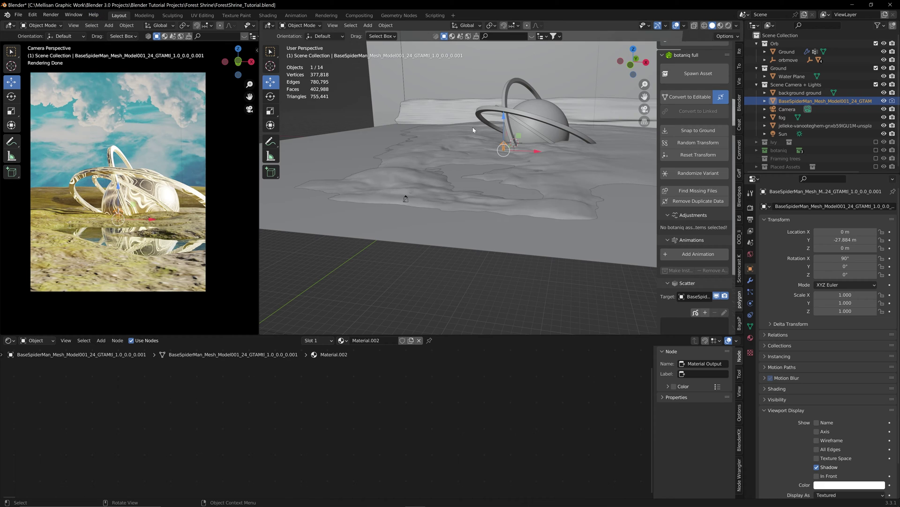
Select the background ground object behind the water plane and hide and unhide it in the viewport to compare the scene
scroll(480, 125, down, 6)
middle_drag(541, 154, 573, 153)
click(573, 153)
middle_drag(629, 187, 554, 173)
scroll(610, 183, up, 5)
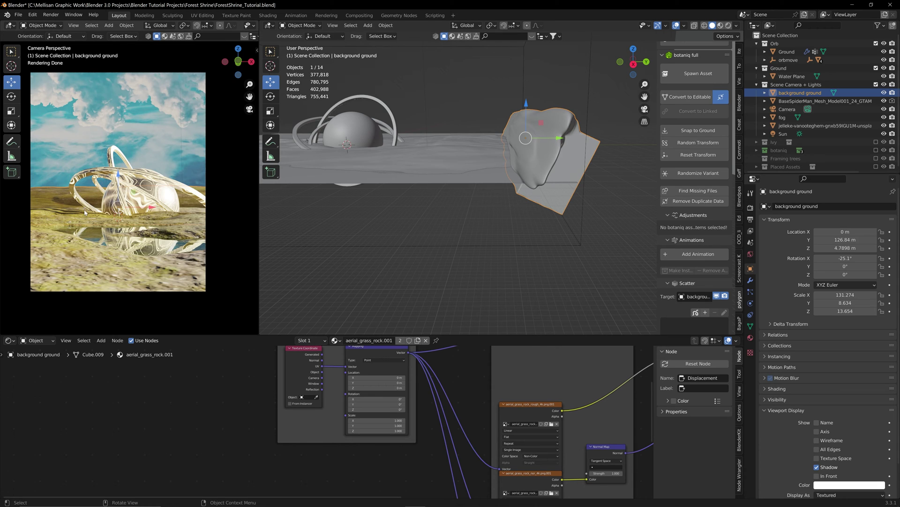
click(884, 92)
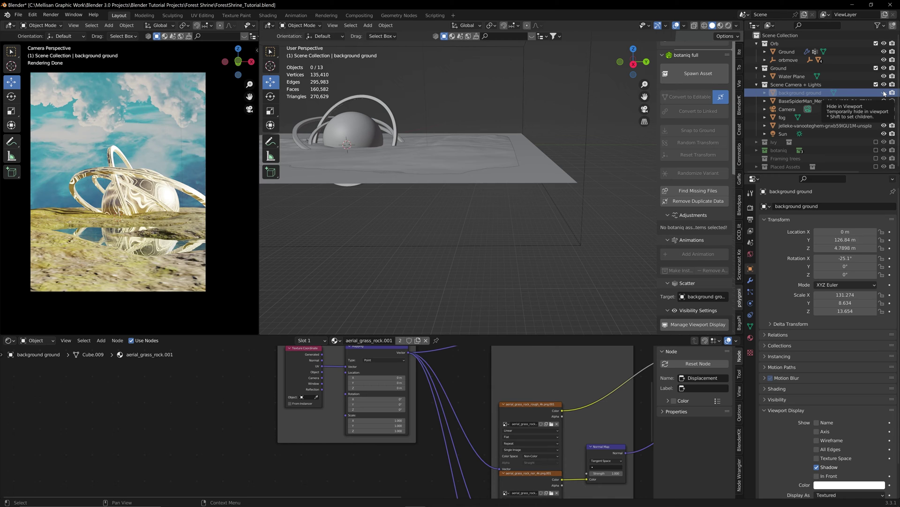
click(883, 93)
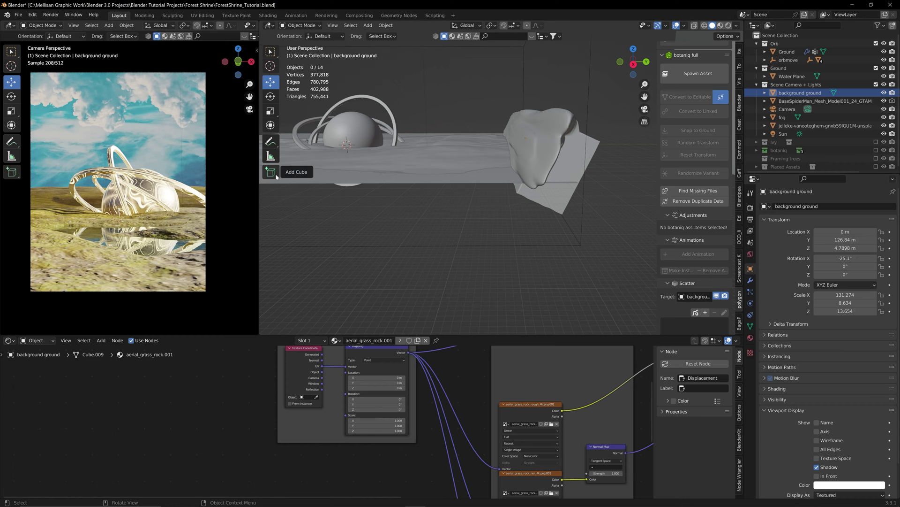
Select the large sky image plane standing behind the whole scene
scroll(426, 222, down, 4)
middle_drag(426, 221, 521, 171)
click(582, 104)
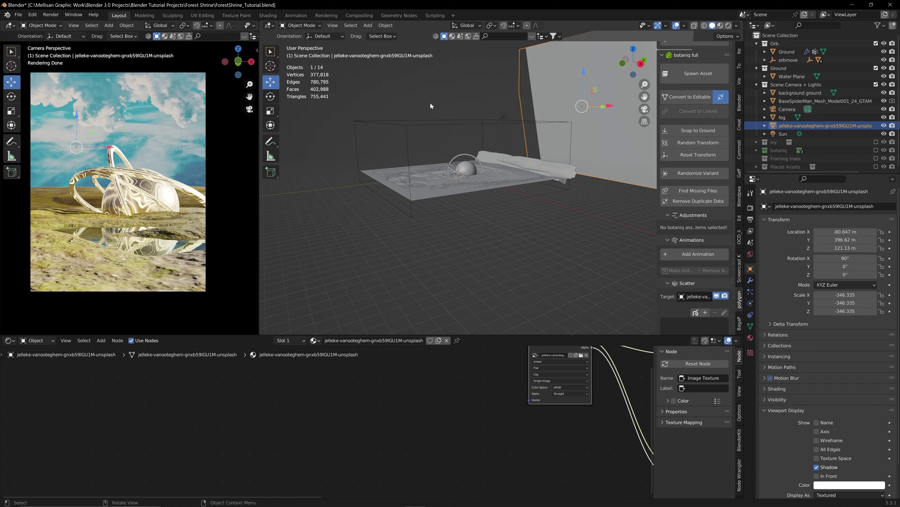
Select the fog box surrounding the scene and expand its Visibility settings to examine its object and viewport display options
click(425, 125)
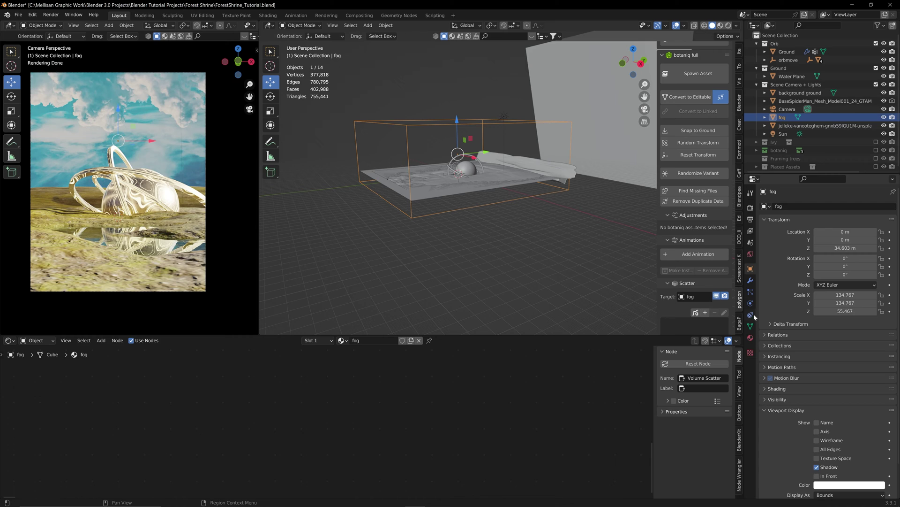
scroll(785, 383, down, 2)
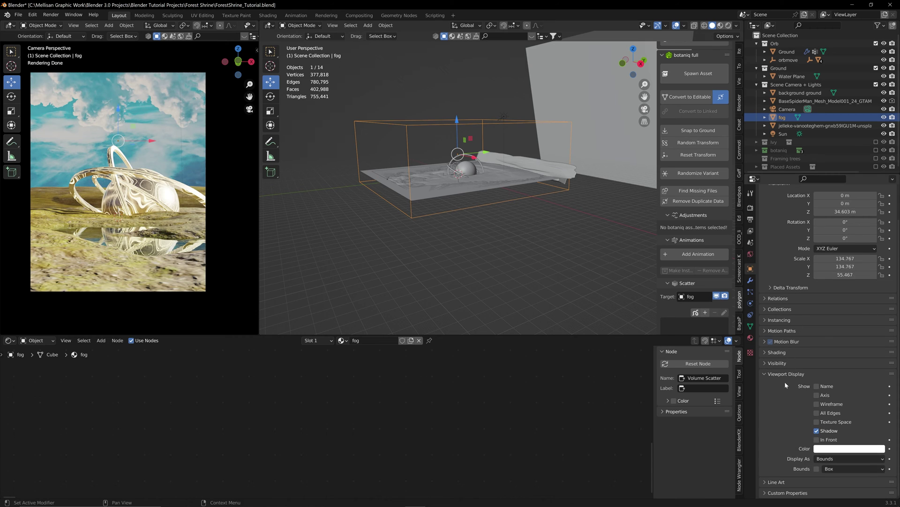
click(767, 363)
scroll(797, 384, down, 6)
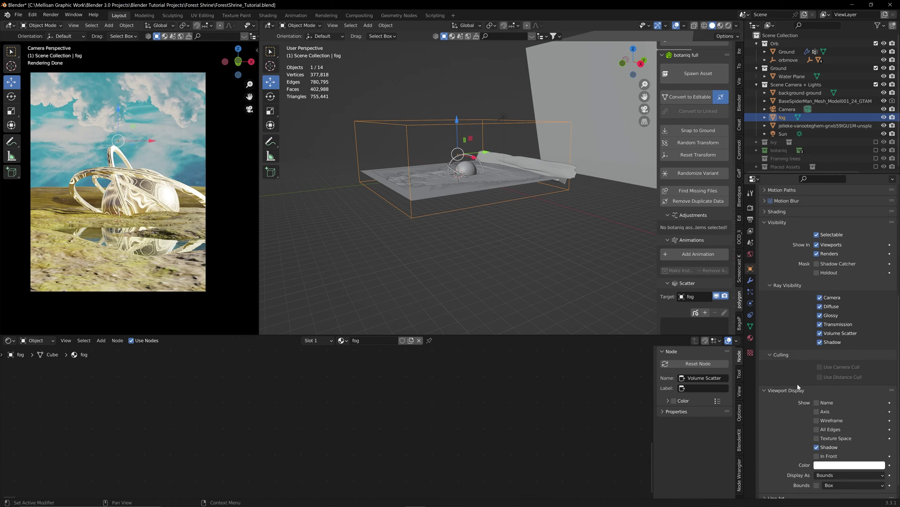
scroll(798, 384, down, 1)
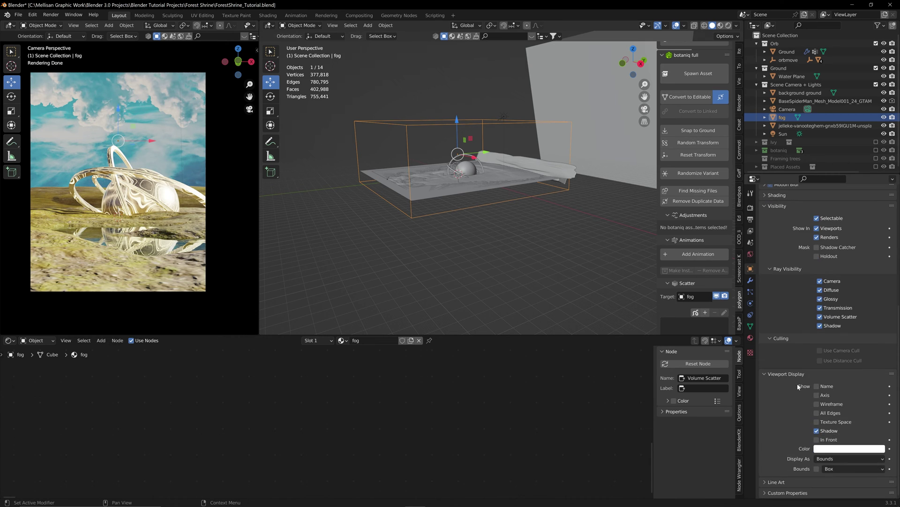
Switch the fog box's viewport display to Textured and back to Bounds
click(827, 459)
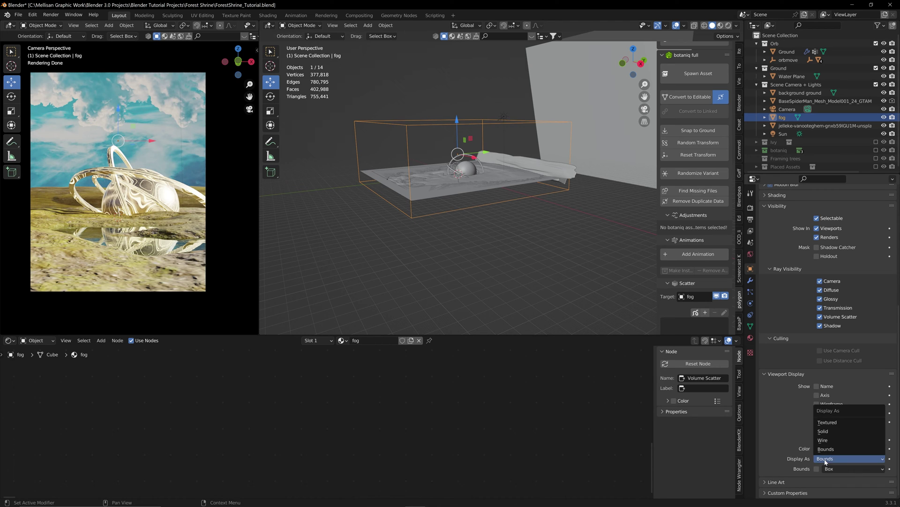
click(828, 422)
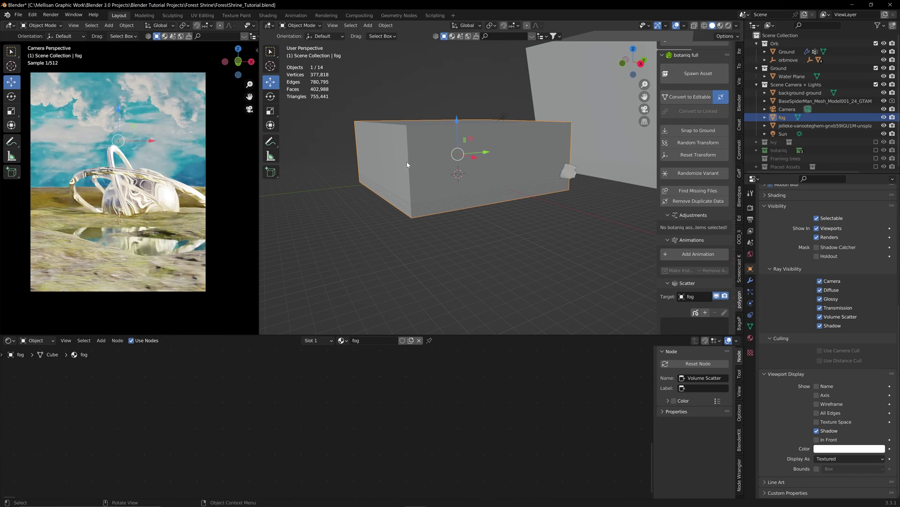
click(822, 461)
click(827, 449)
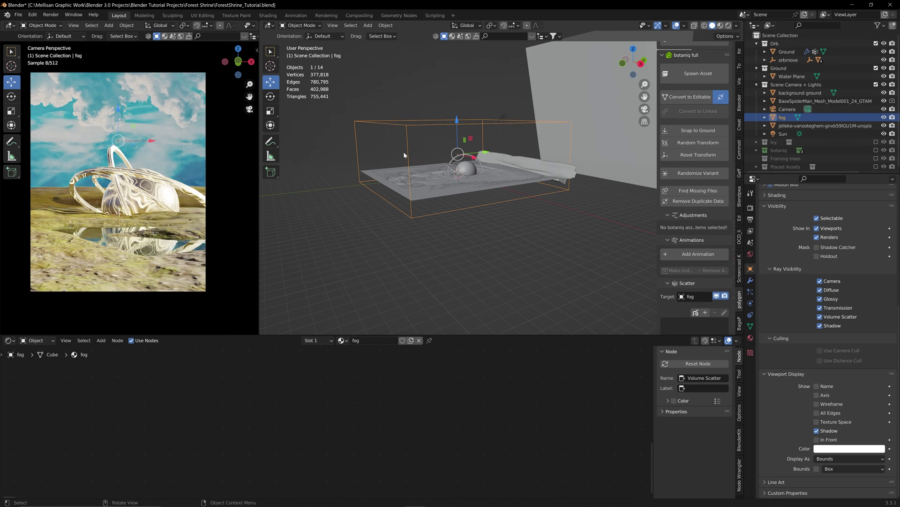
Examine the fog material's Volume Scatter node, its Density value and its connection to the Material Output
ctrl+scroll(359, 446, right, 10)
scroll(511, 412, up, 2)
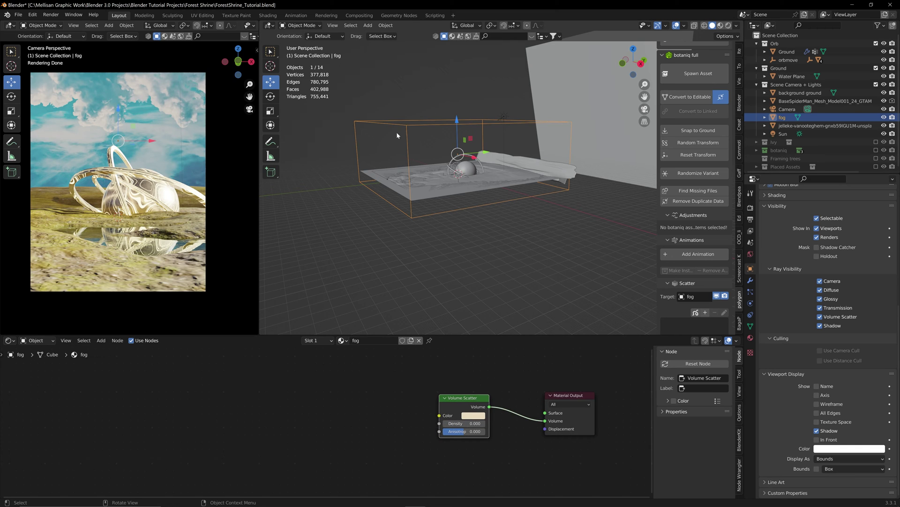
middle_drag(541, 397, 471, 392)
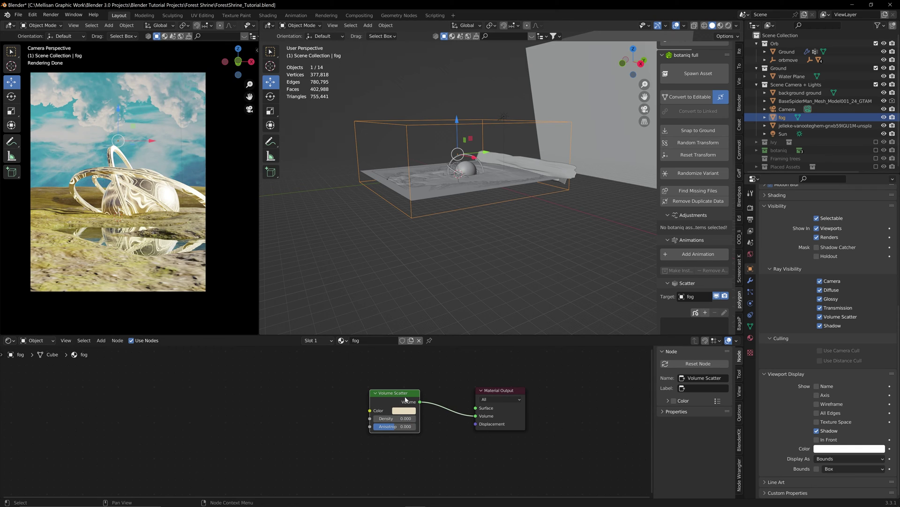
double_click(414, 419)
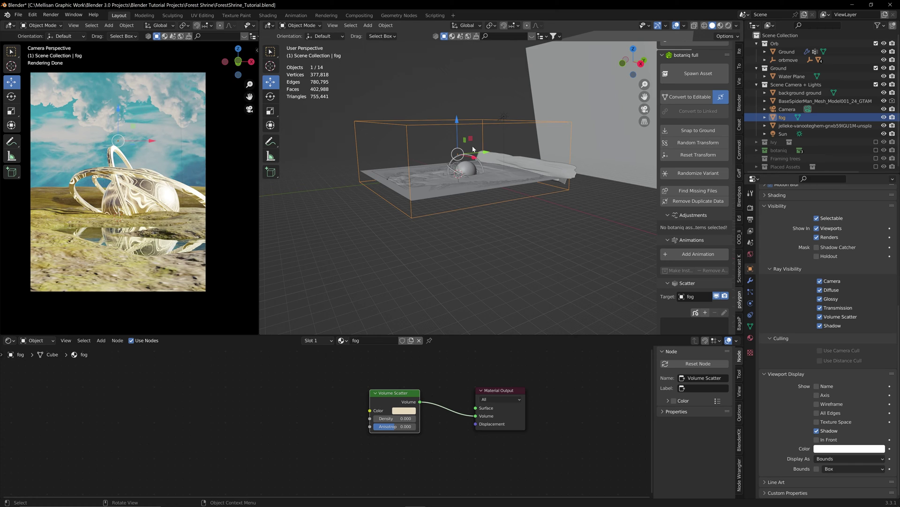
Collapse the Ground and Scene Camera + Lights collections and enable the Ivy collection in the view layer
scroll(432, 182, up, 3)
middle_drag(430, 179, 465, 135)
scroll(469, 113, up, 1)
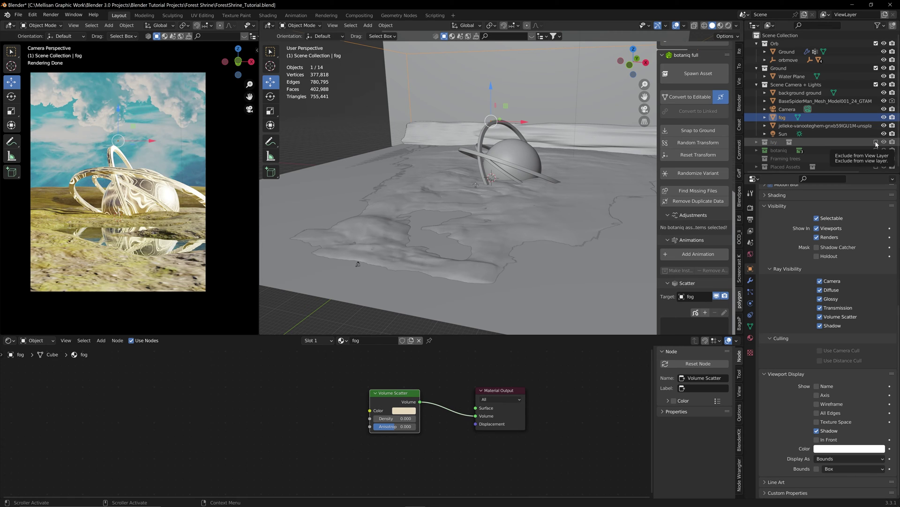
double_click(876, 68)
double_click(875, 76)
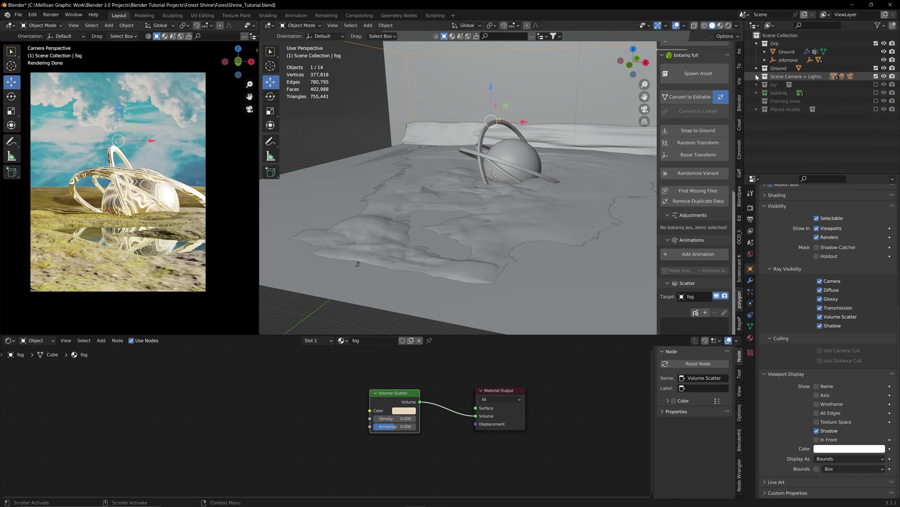
click(876, 84)
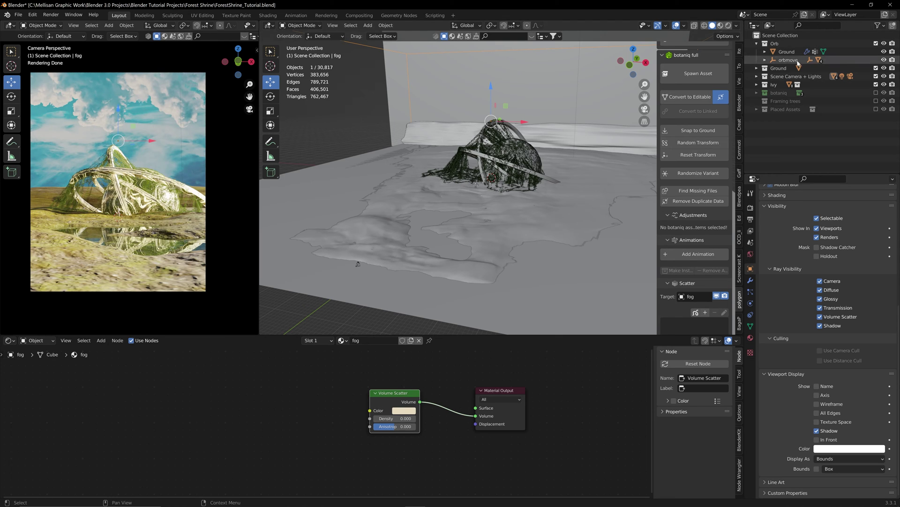
Expand the Ivy and Ivy_Instance collections, check Ivy_Instance_1, and show the Ivy object's Ivy_Generator modifier settings
click(757, 84)
click(765, 92)
click(802, 101)
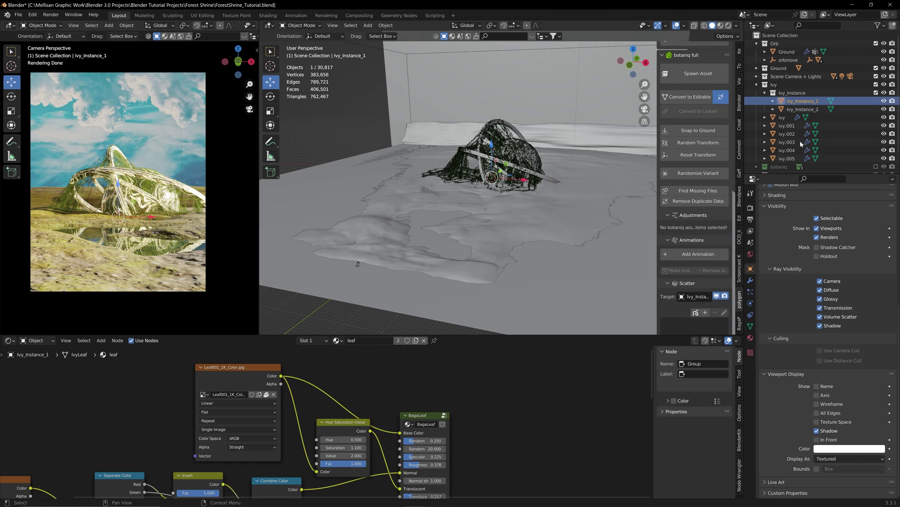
click(782, 118)
click(750, 280)
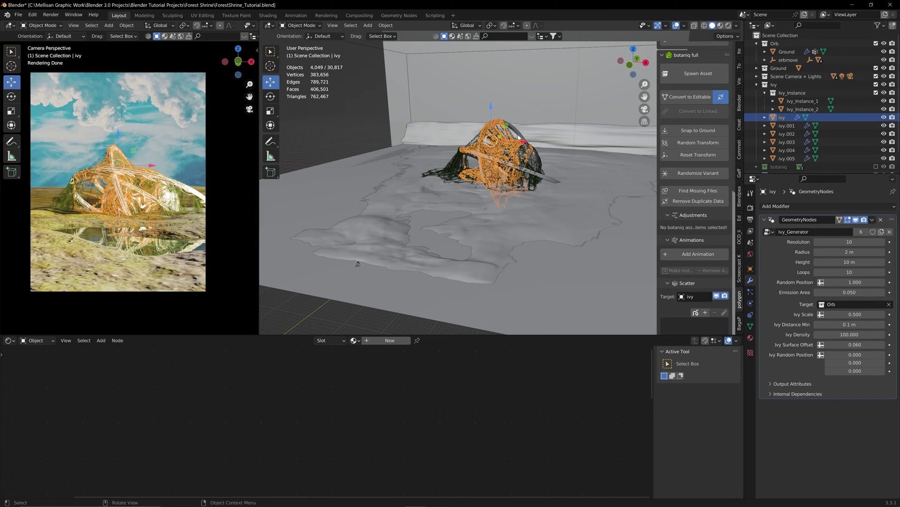
Add a cube at the scene's centre, scale it up, and raise it about 34.6 m along Z above the orb
key(shift+a)
mouse_move(530, 106)
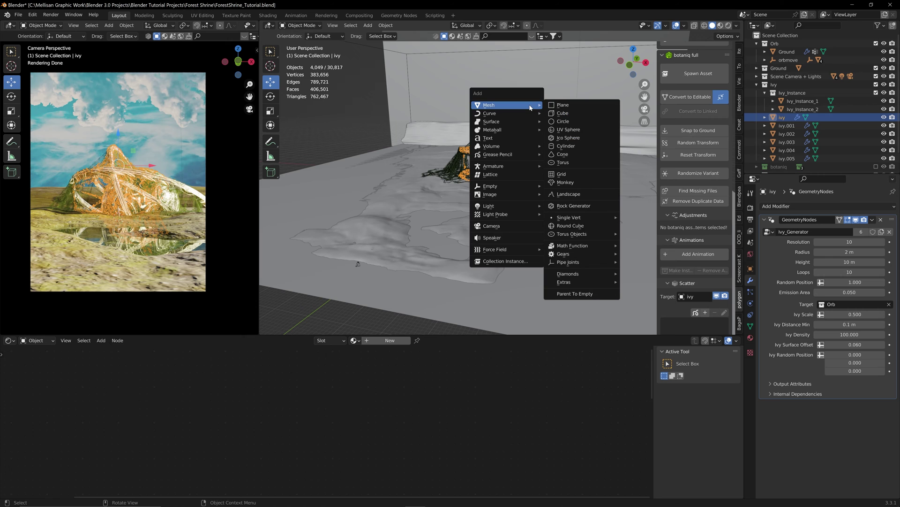
click(562, 112)
key(s)
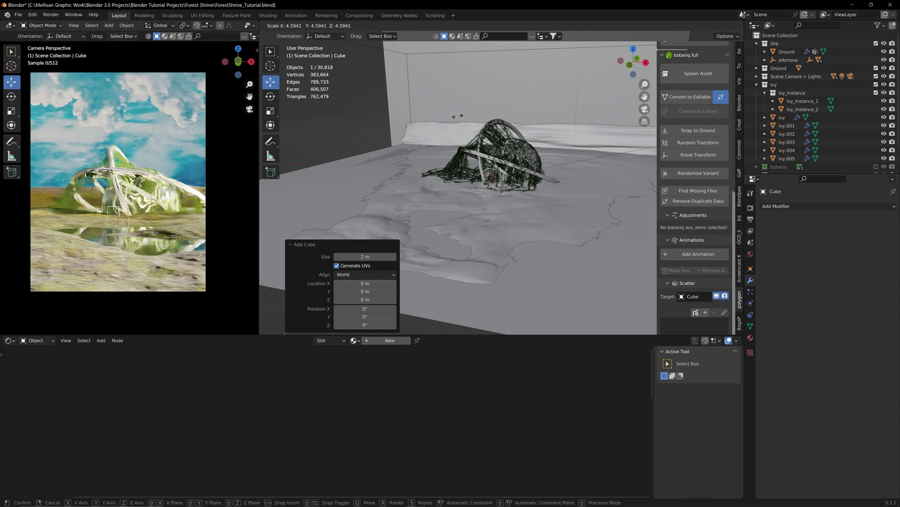
click(510, 145)
key(g)
key(z)
click(514, 93)
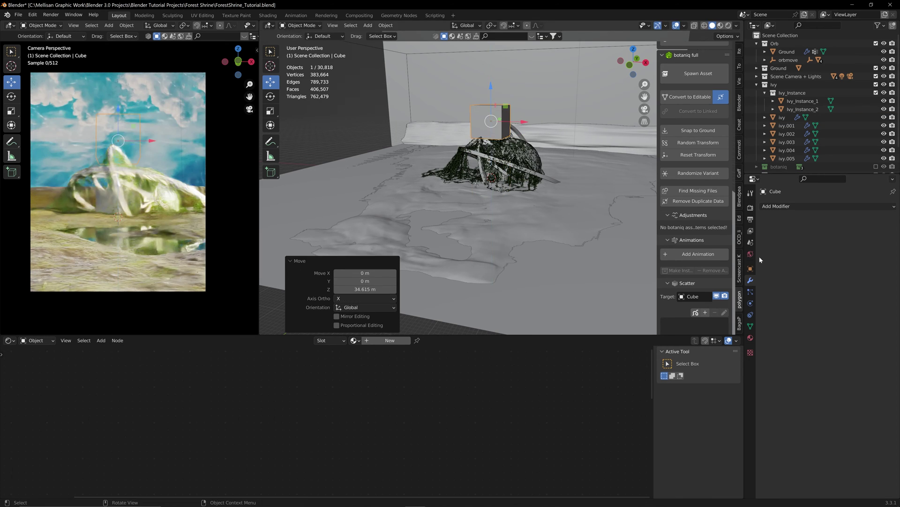
Add a Geometry Nodes modifier to the cube and assign the Ivy_Generator node group to it
click(774, 208)
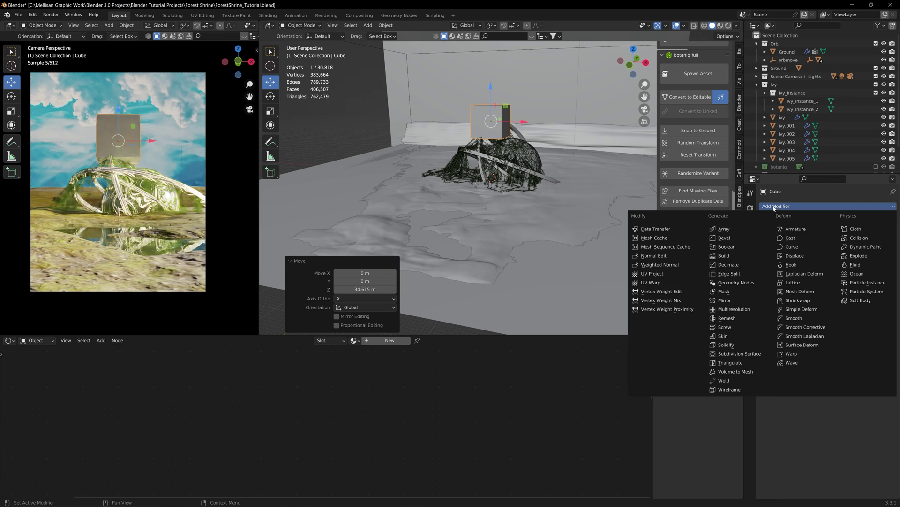
click(734, 279)
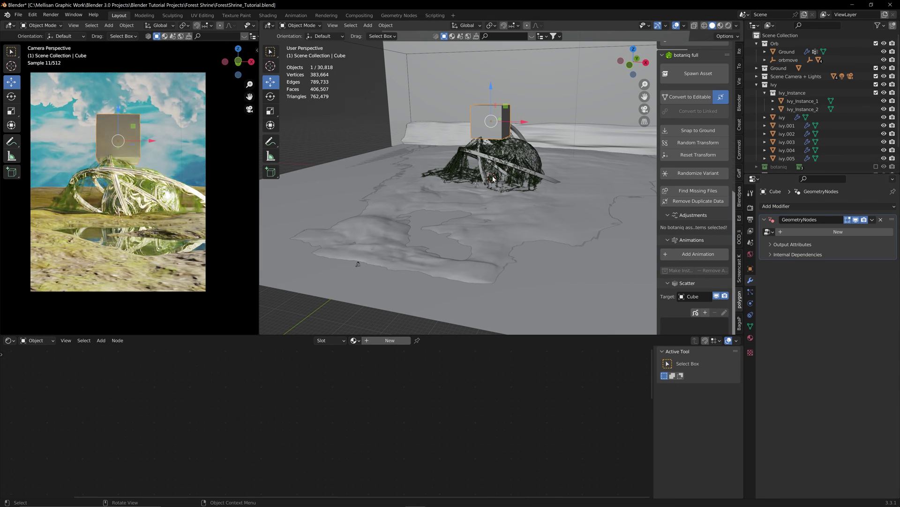
click(19, 15)
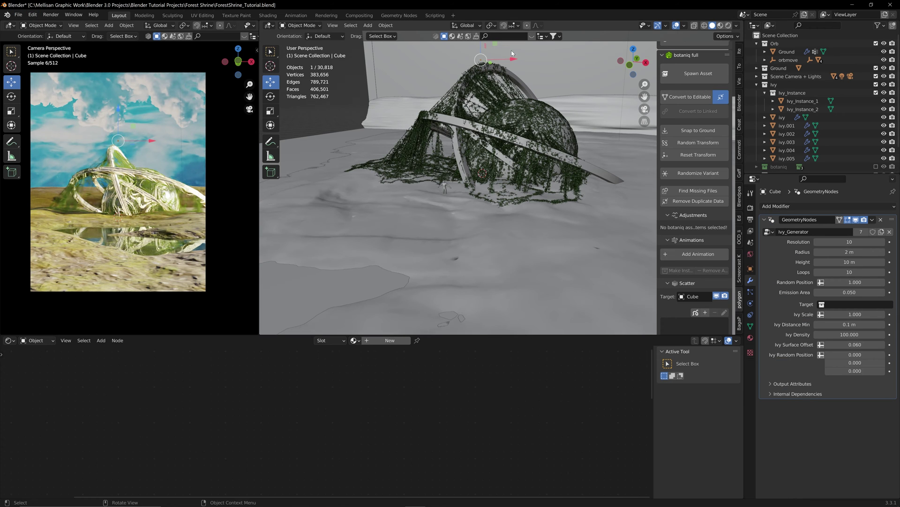
Reposition the ivy generator cube over the orb's sphere and raise it about 9.4 m along Z
drag(512, 59, 544, 133)
drag(545, 85, 542, 65)
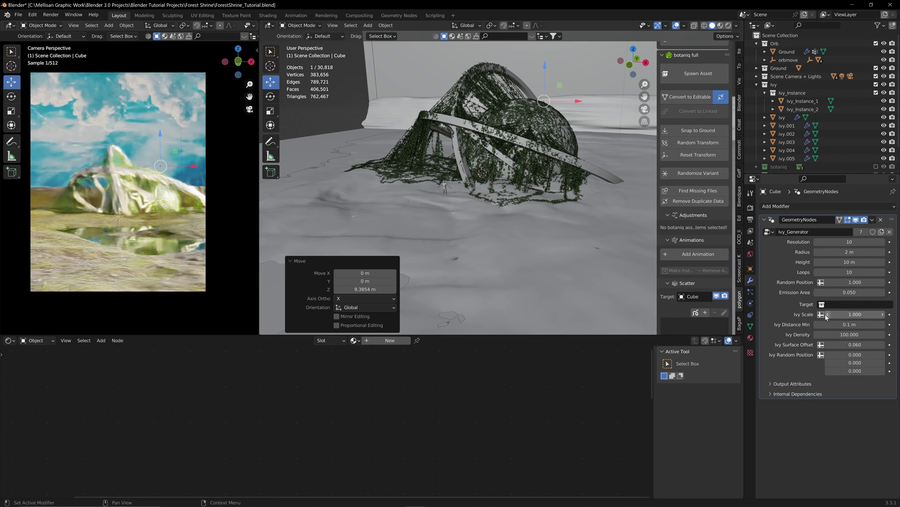
Target the Orb collection in the cube's Ivy_Generator, move the cube about 4 m along X, and set Ivy Density to 97.09
click(844, 305)
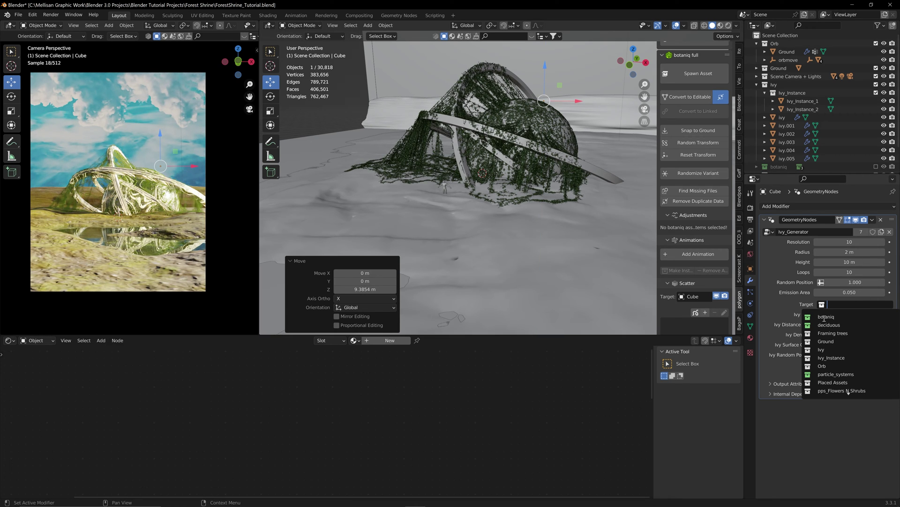
click(825, 366)
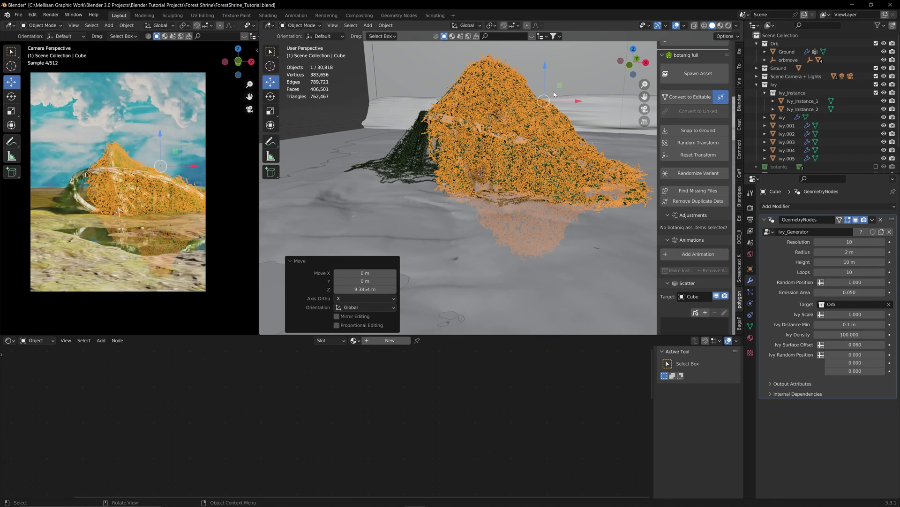
mouse_move(549, 101)
mouse_down()
mouse_move(466, 97)
mouse_move(558, 102)
mouse_up()
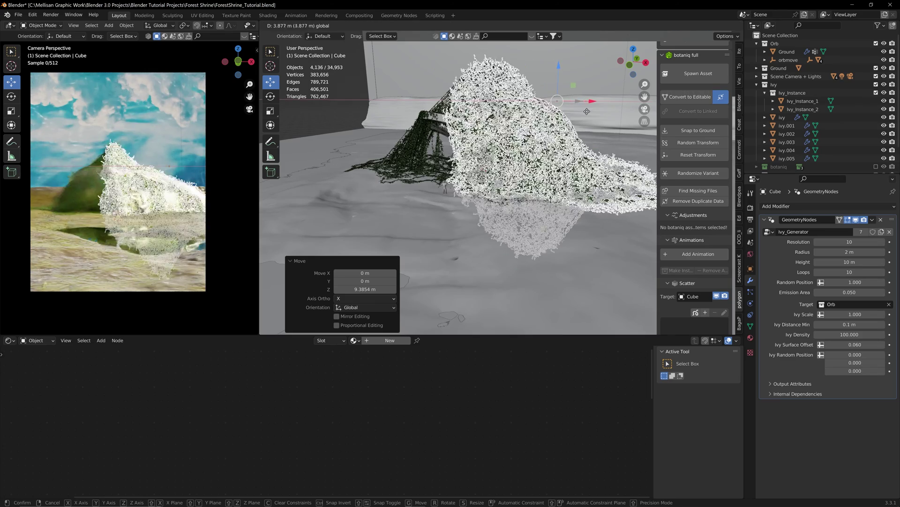
drag(849, 334, 842, 334)
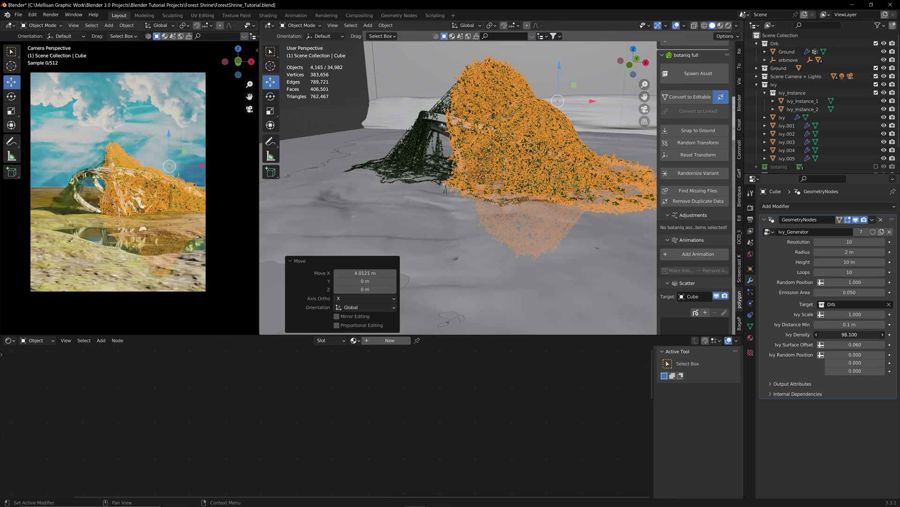
Scale the ivy generator cube down and delete it from the scene
key(s)
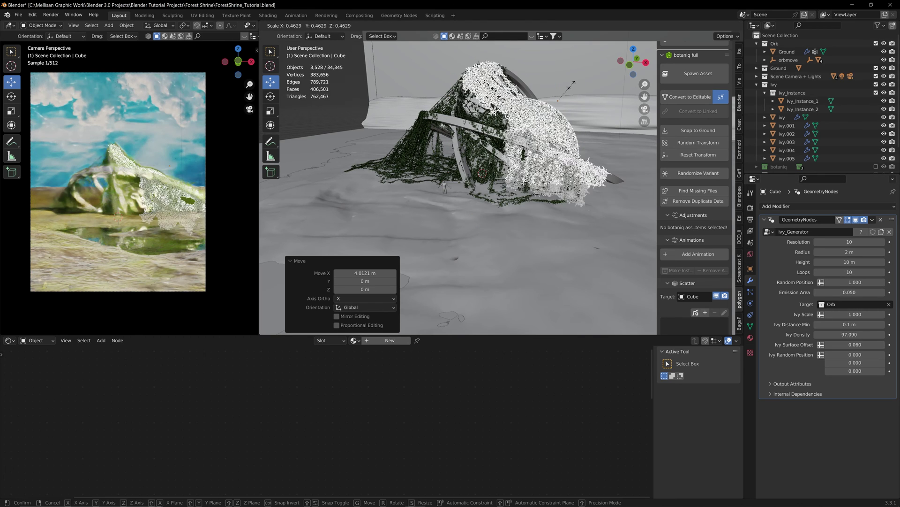
click(583, 91)
key(x)
click(583, 91)
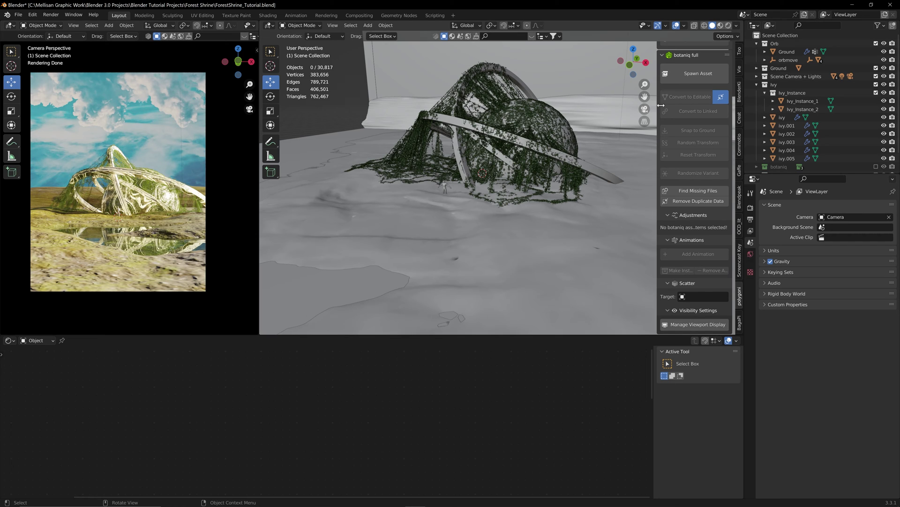
Collapse the Ivy collection and include the botaniq, Framing trees and Placed Assets collections in the view layer
click(757, 84)
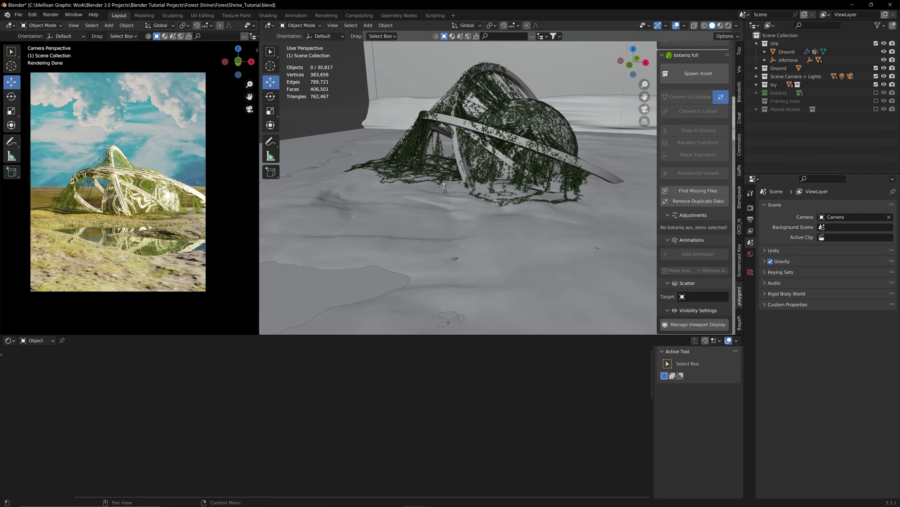
click(876, 93)
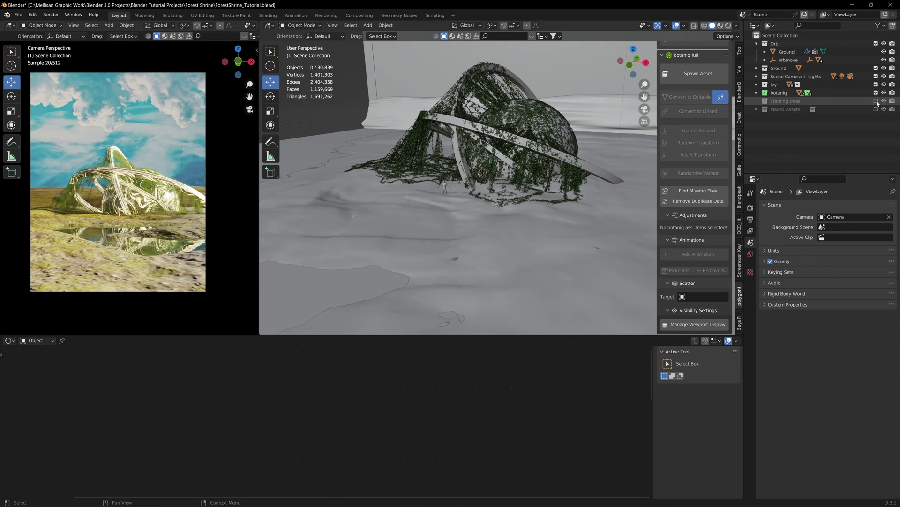
click(876, 101)
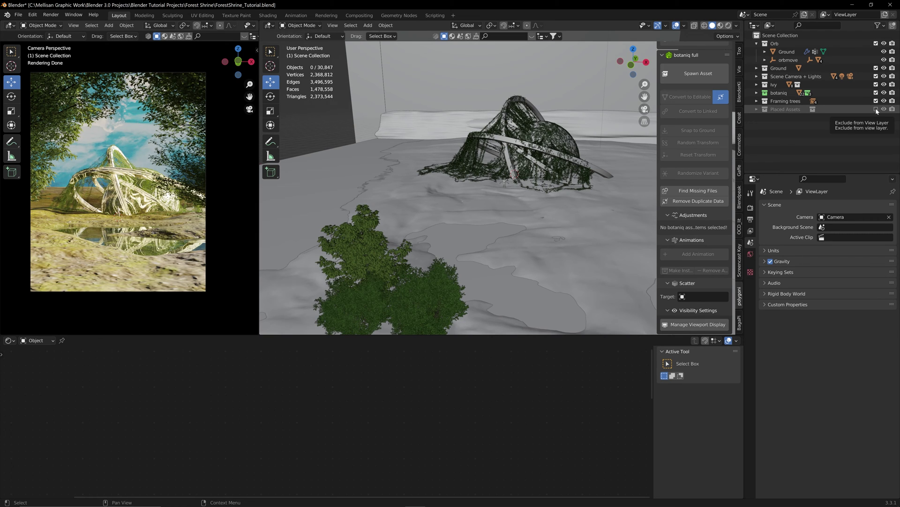
click(876, 110)
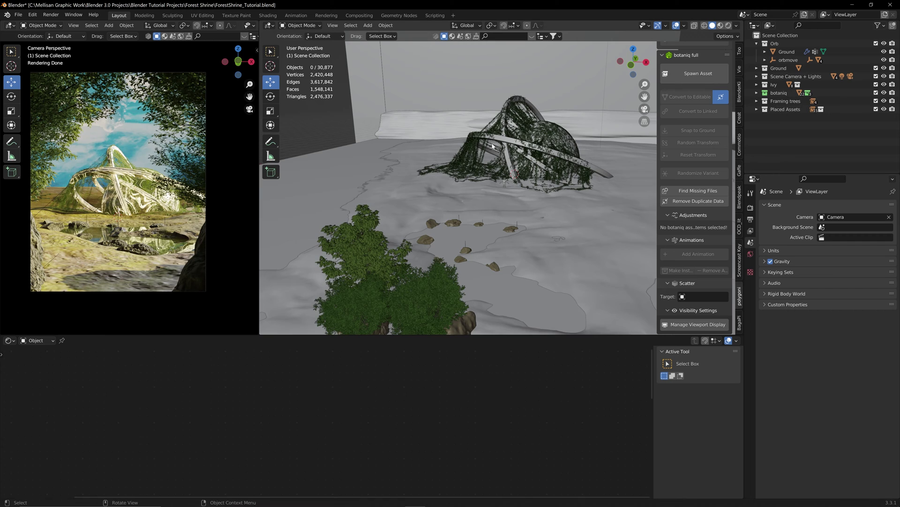
Select the Ground plane and turn on viewport display for its Trees scatter system
scroll(504, 185, down, 4)
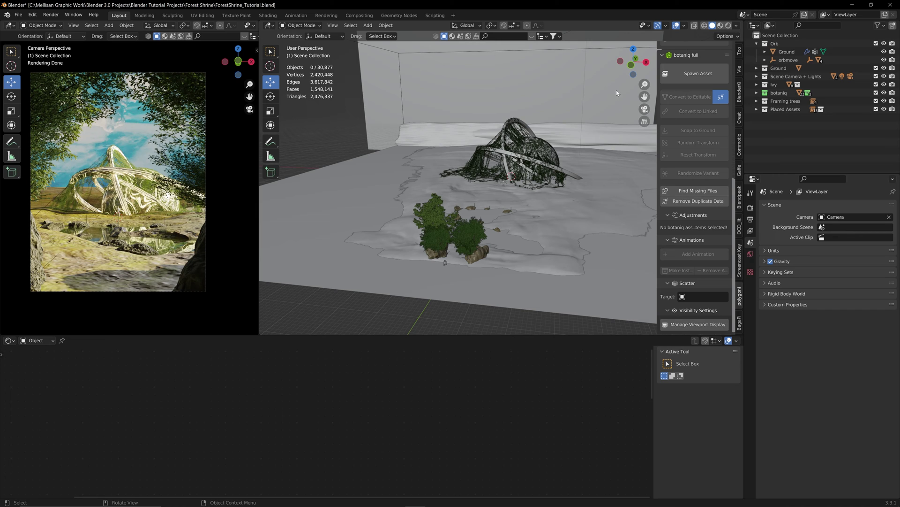
click(572, 226)
scroll(690, 132, down, 1)
scroll(690, 132, down, 8)
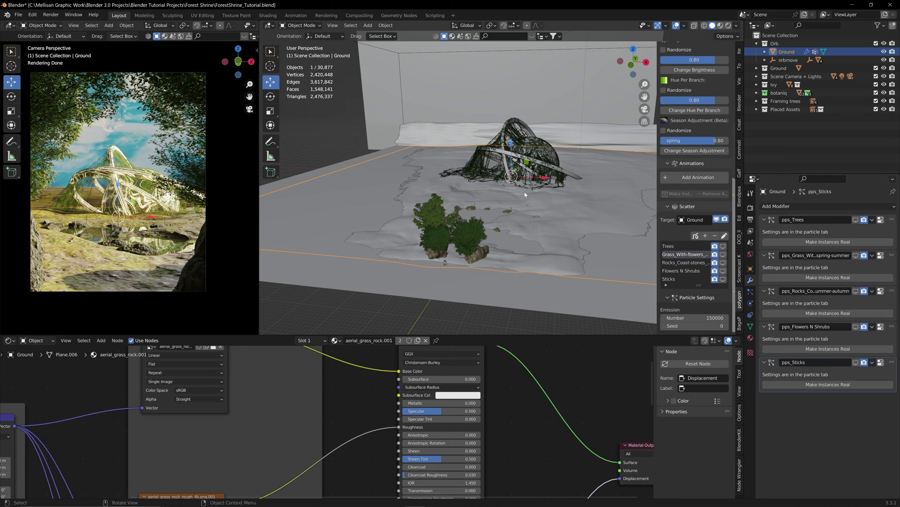
click(670, 246)
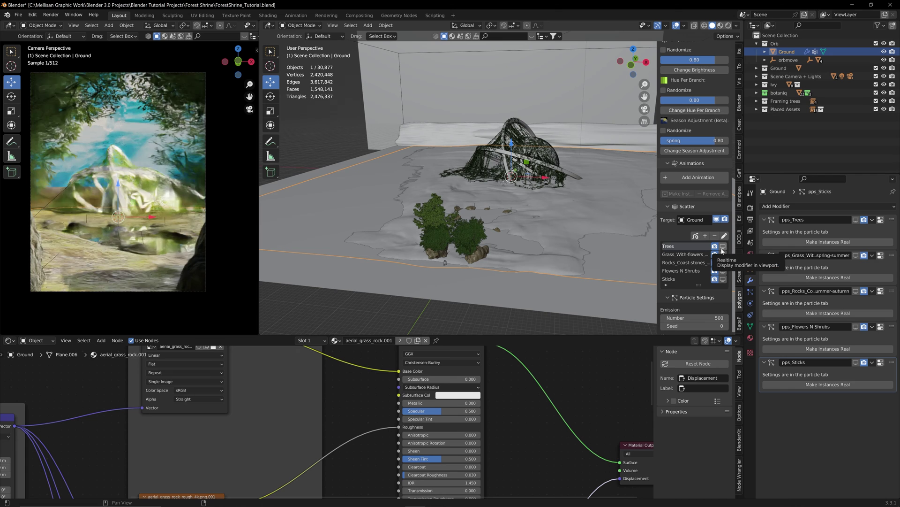
click(723, 247)
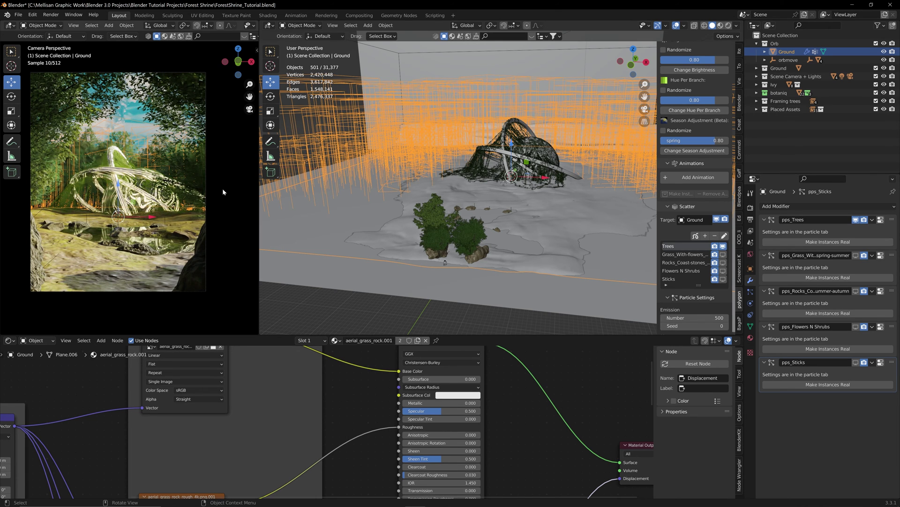
Set the Trees scatter's viewport display type to Textured
middle_drag(483, 157, 554, 202)
scroll(705, 276, down, 3)
scroll(705, 276, down, 8)
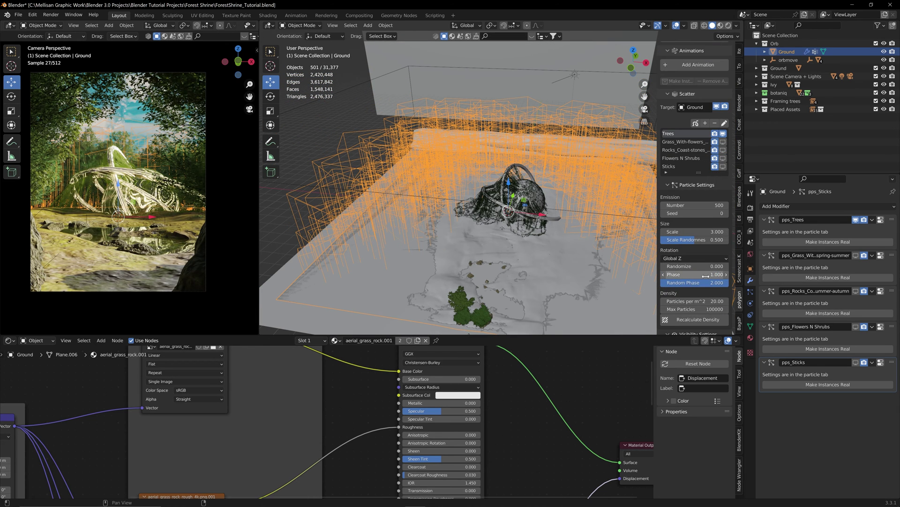
scroll(707, 279, down, 1)
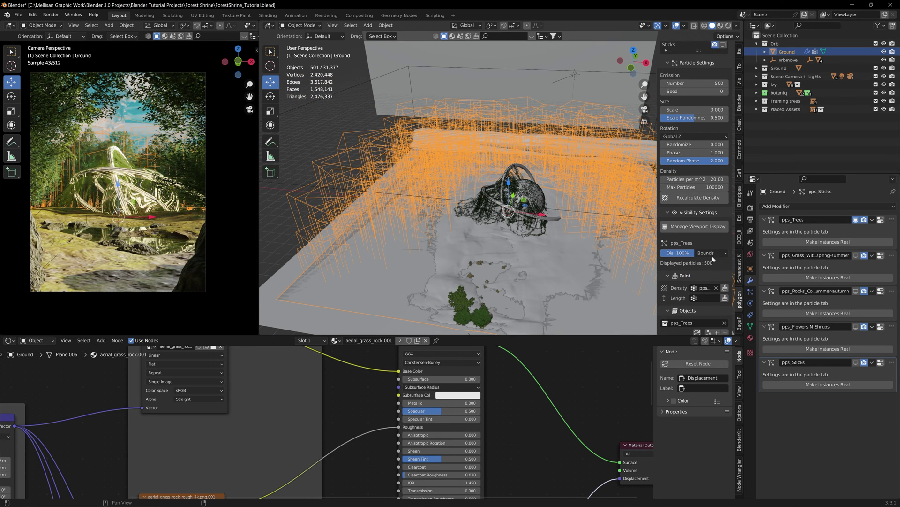
click(709, 253)
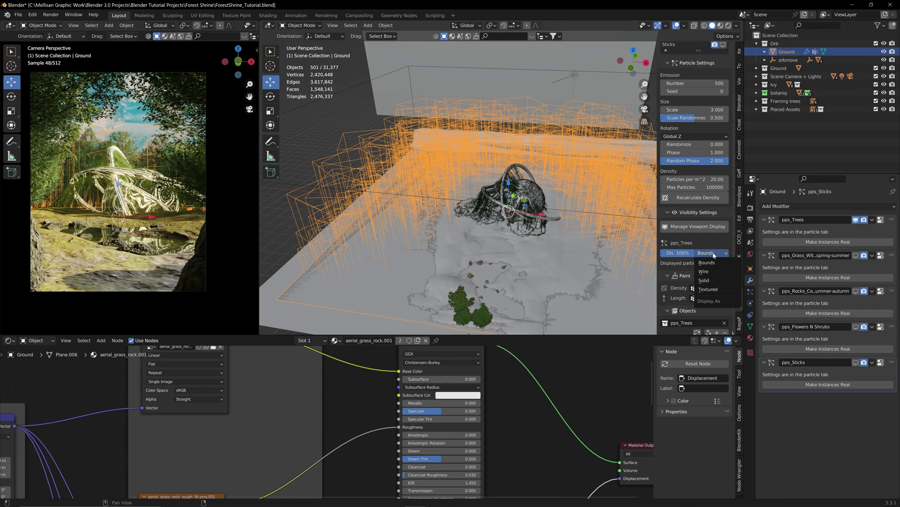
click(713, 290)
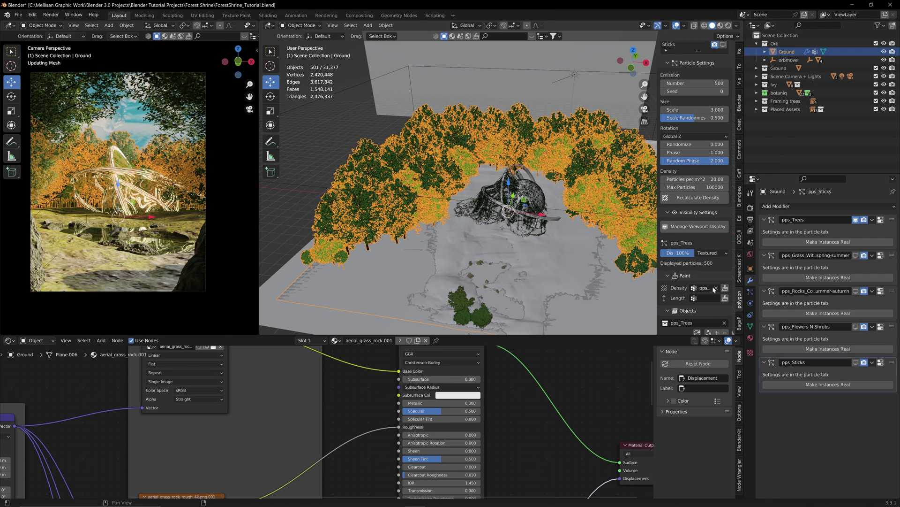
Try to set the Trees scatter's display percentage to 5 and switch its display type to Bounds
click(686, 253)
text(5)
key(Return)
drag(686, 253, 728, 238)
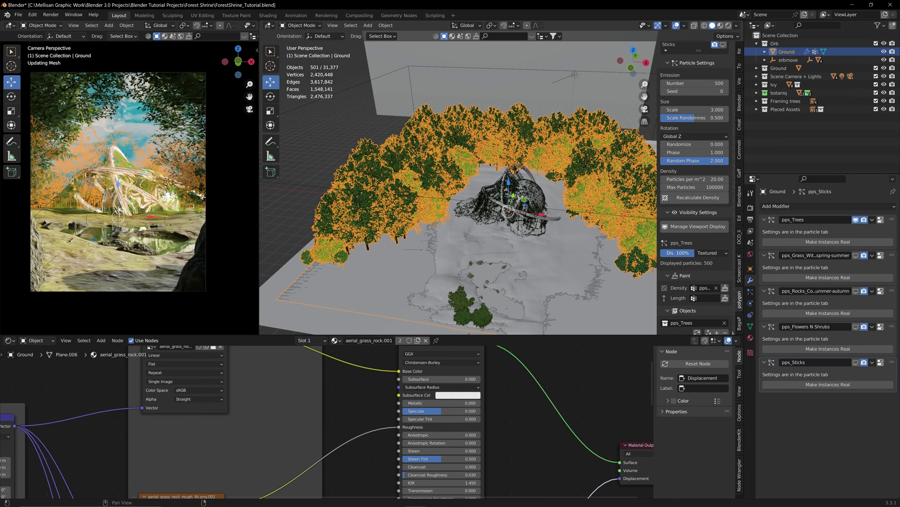
click(708, 253)
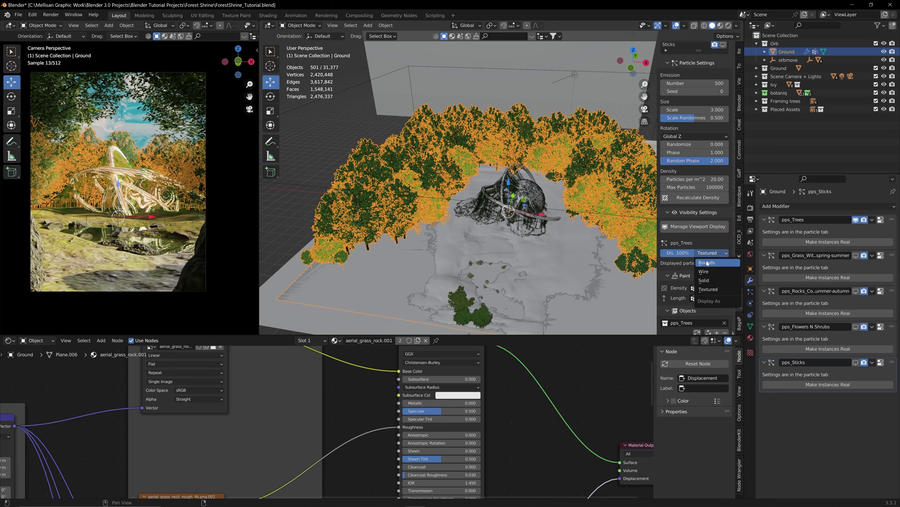
click(706, 262)
Switch the Trees scatter back to Textured display and examine the tree objects in the pps_Trees collection
middle_drag(469, 211, 516, 188)
click(717, 254)
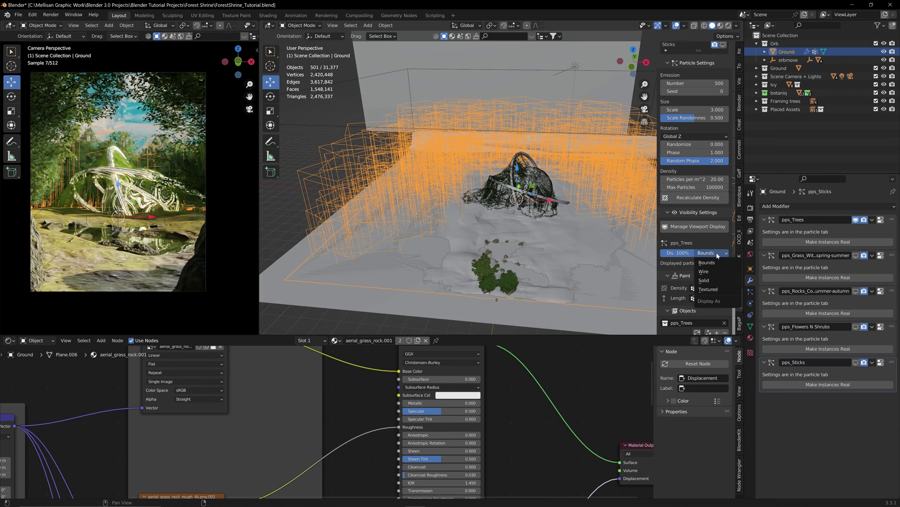
click(709, 289)
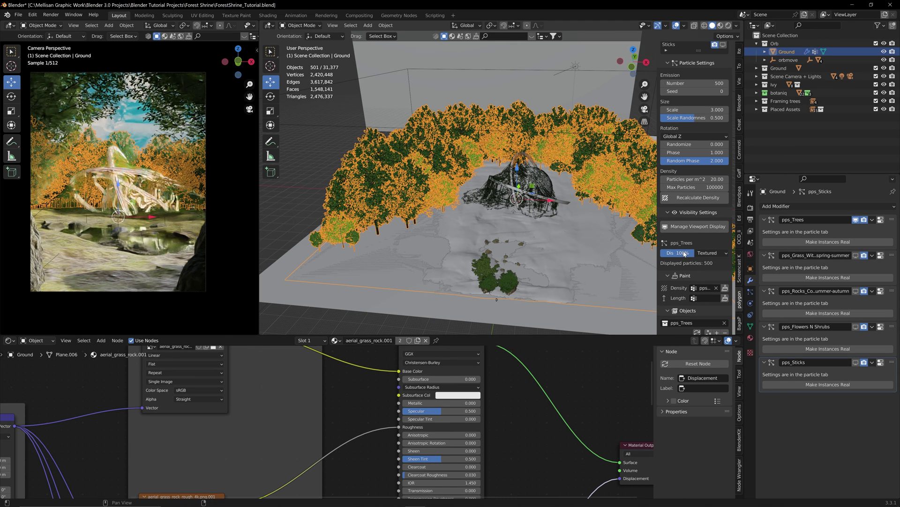
scroll(690, 261, down, 3)
scroll(685, 249, down, 1)
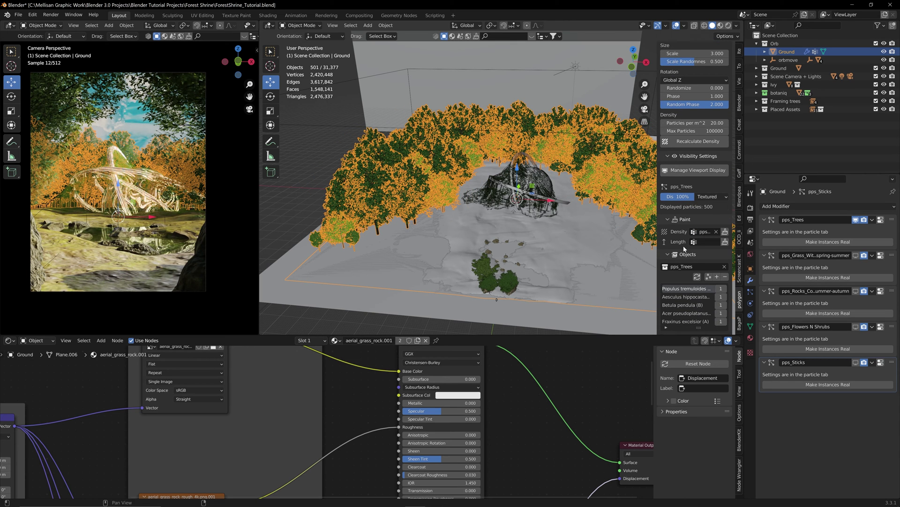
scroll(684, 249, down, 4)
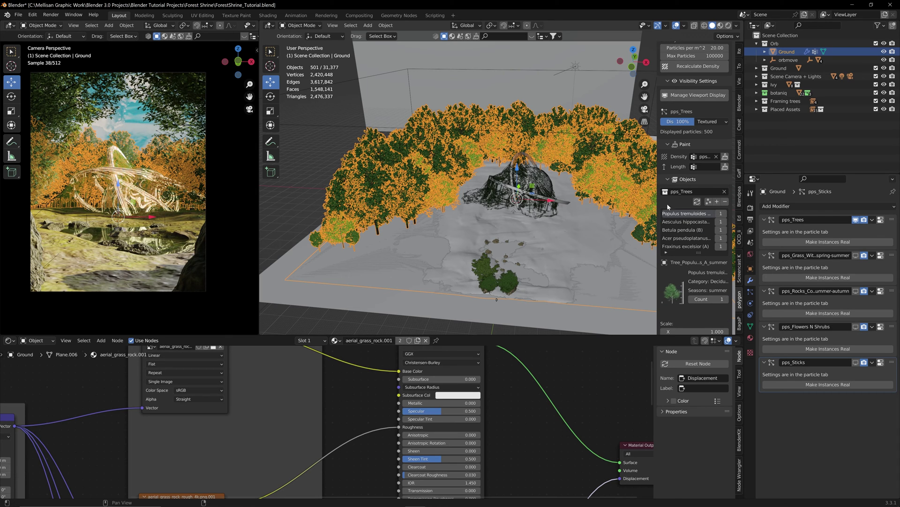
scroll(718, 188, up, 3)
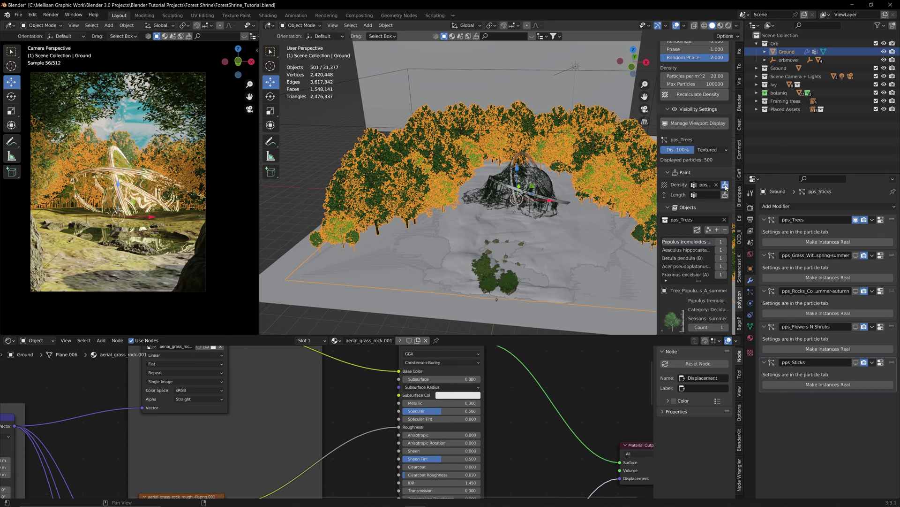
Open the Trees scatter's density map in weight painting to examine it, and return to the scatter settings
click(725, 185)
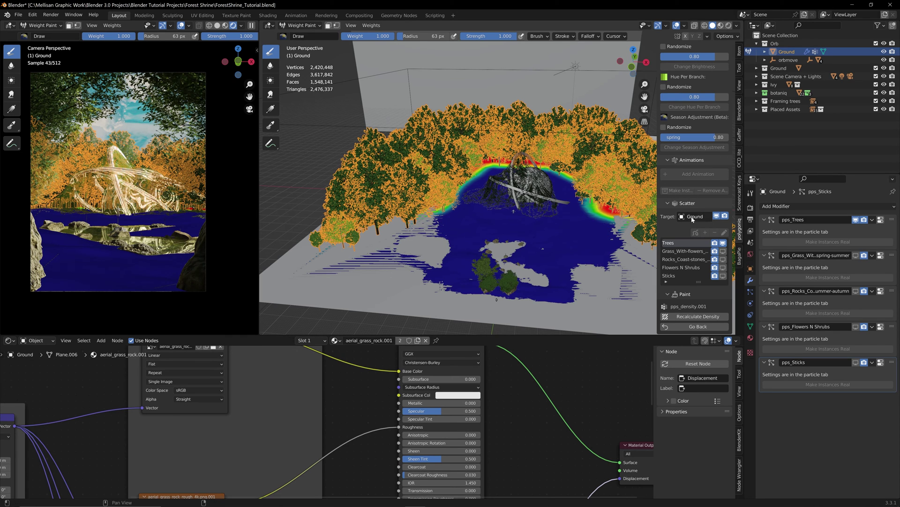
click(692, 327)
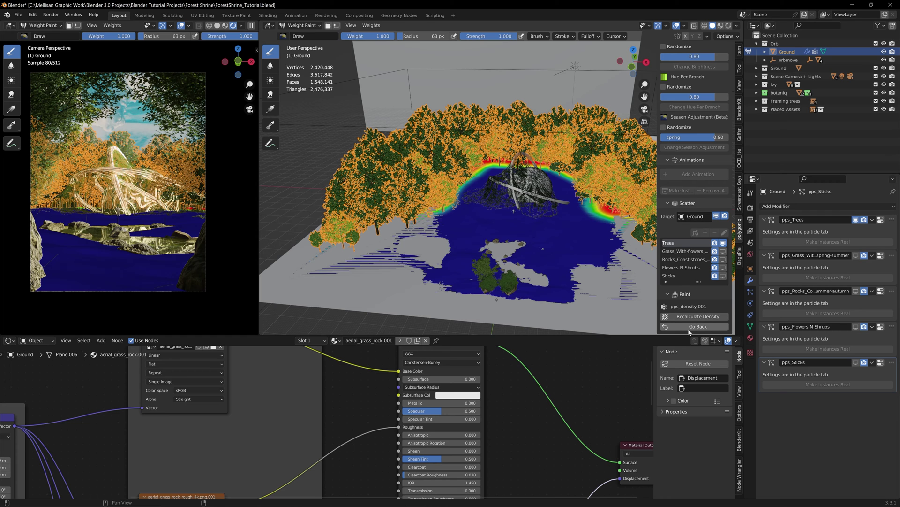
scroll(686, 199, up, 2)
Set the Trees scatter's viewport display type to Bounds
scroll(686, 194, down, 10)
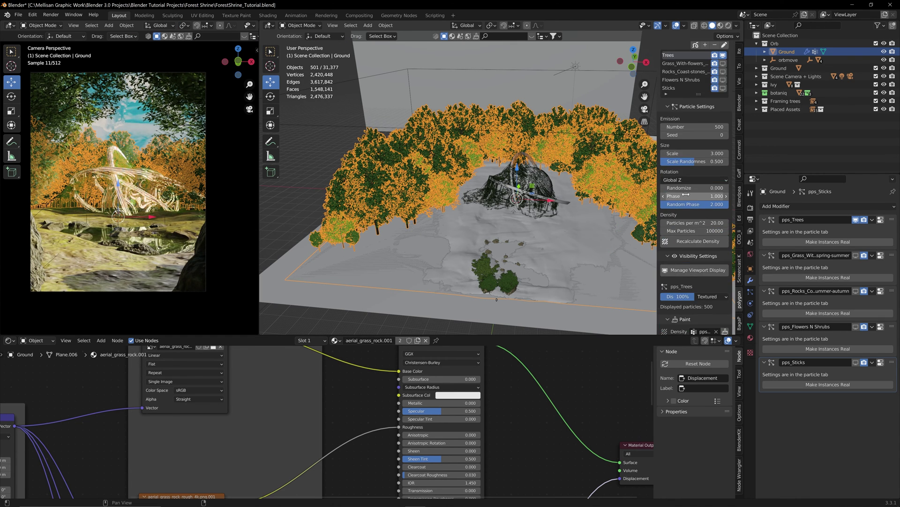
scroll(690, 204, down, 1)
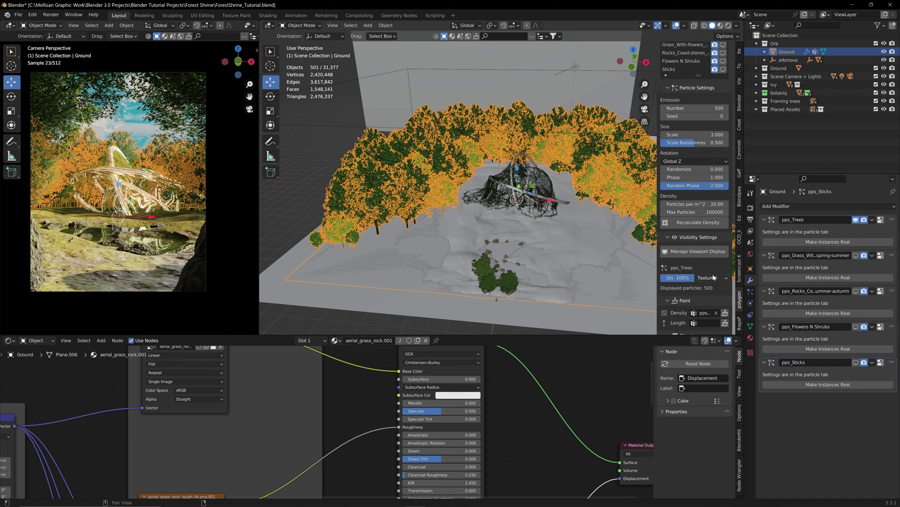
click(712, 278)
click(712, 288)
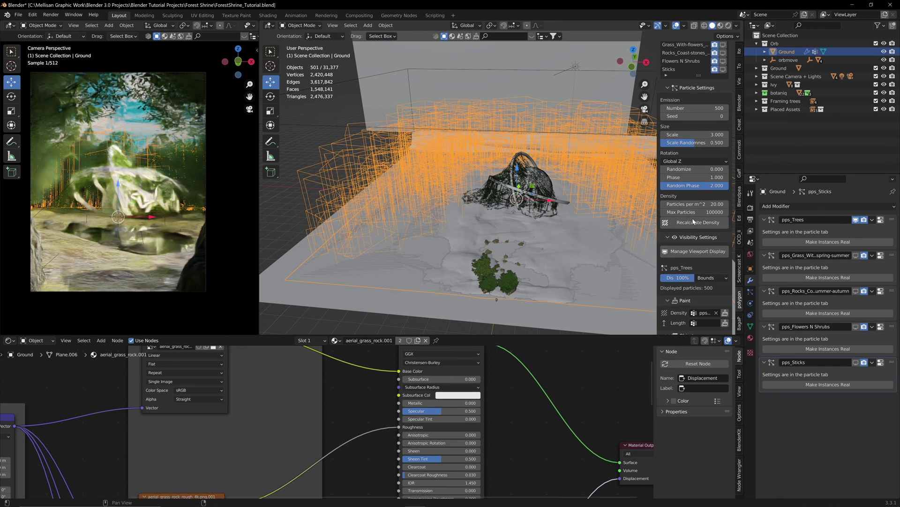
Turn on viewport display for the Grass_With-flowers scatter and set its display type to Textured
scroll(722, 123, up, 2)
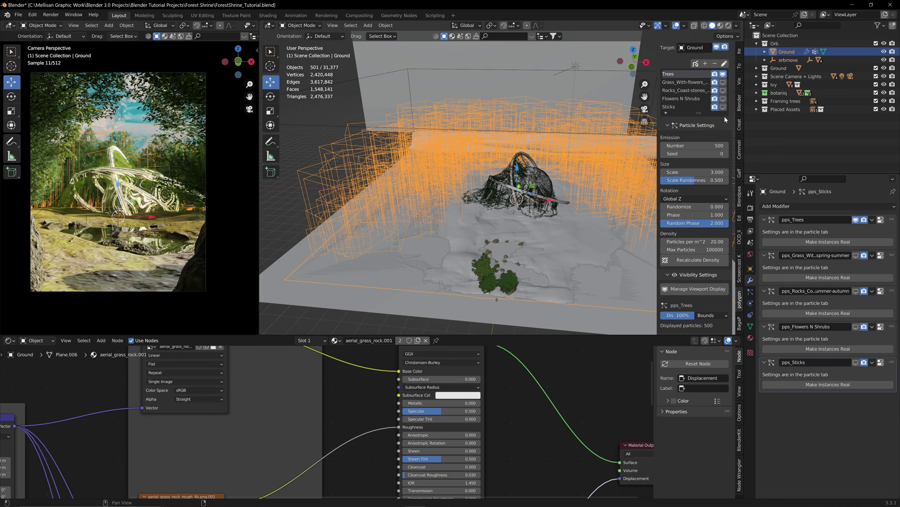
click(723, 82)
scroll(718, 188, down, 2)
click(711, 267)
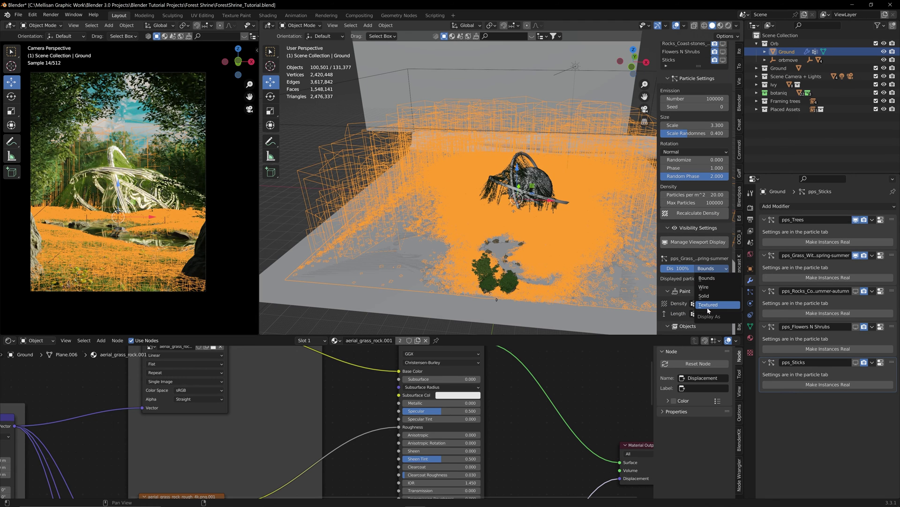
click(717, 304)
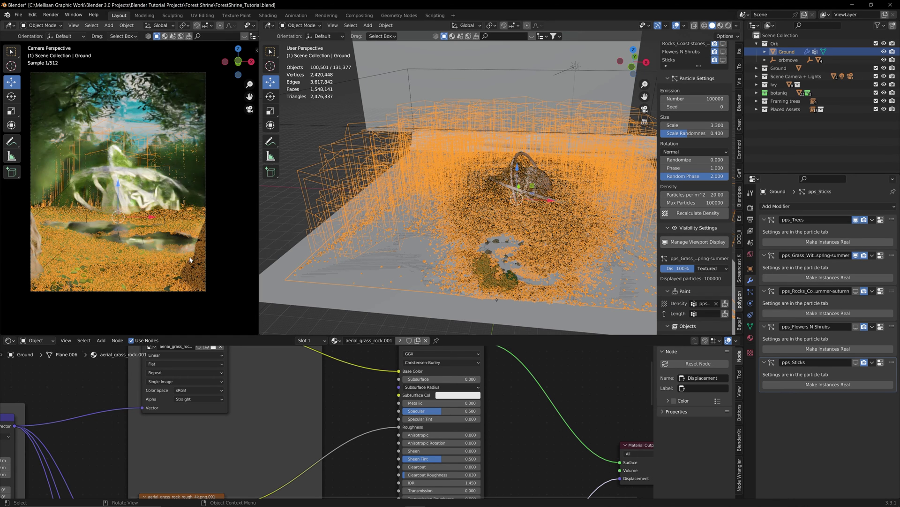
Deselect the ground and examine the grass and flower objects used by the Grass_With-flowers scatter
click(392, 317)
scroll(694, 235, down, 5)
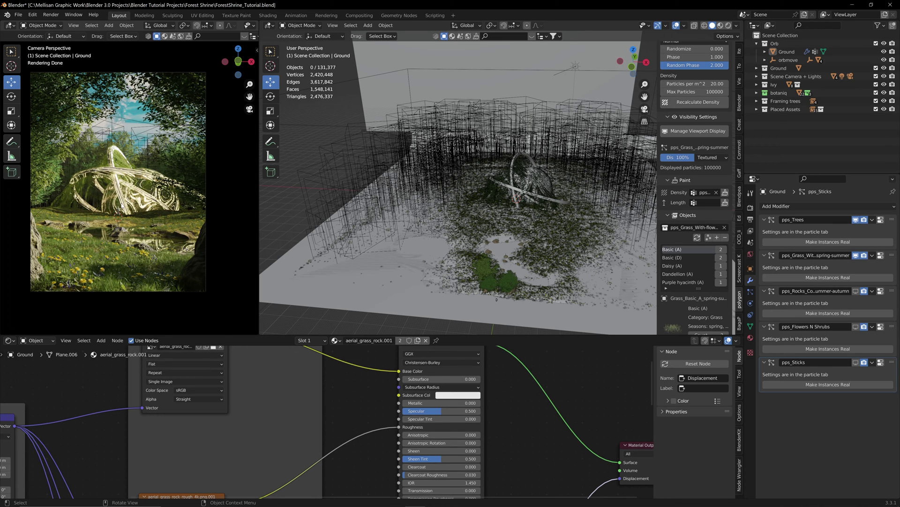
scroll(702, 212, up, 1)
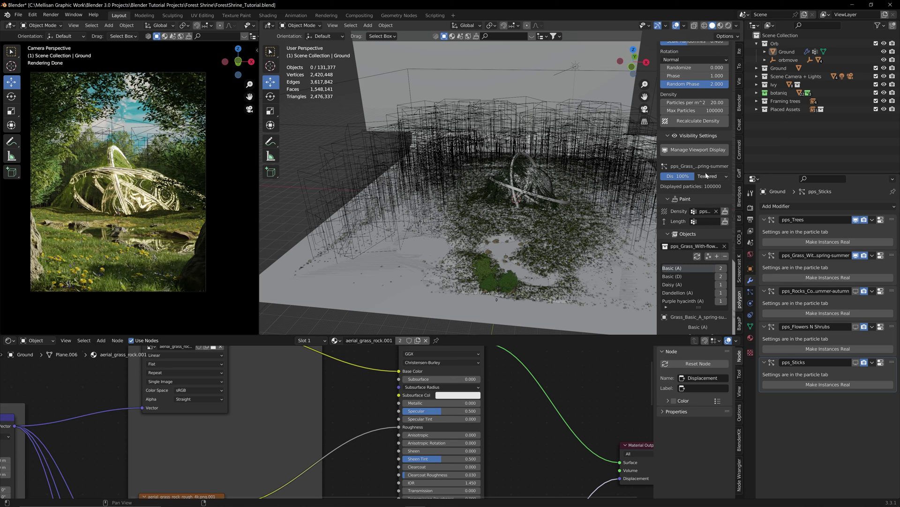
Set the Grass_With-flowers scatter's display type to Bounds and turn on viewport display for the Sticks, Rocks_Coast-stones and Flowers N Shrubs scatters
click(709, 176)
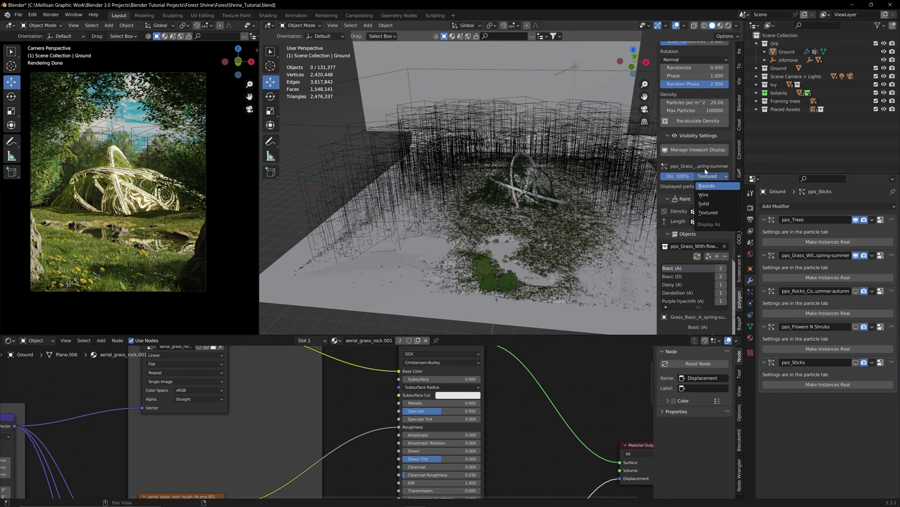
click(705, 186)
scroll(696, 209, up, 2)
scroll(696, 209, up, 5)
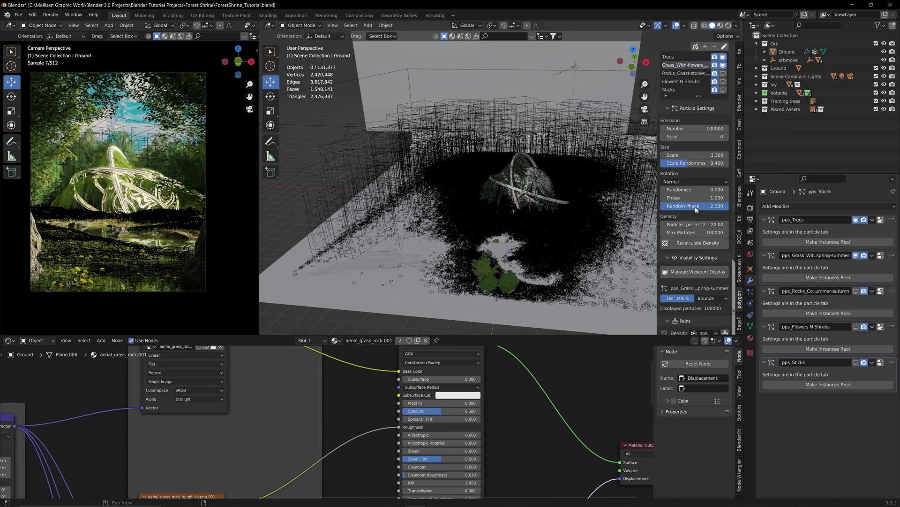
click(714, 99)
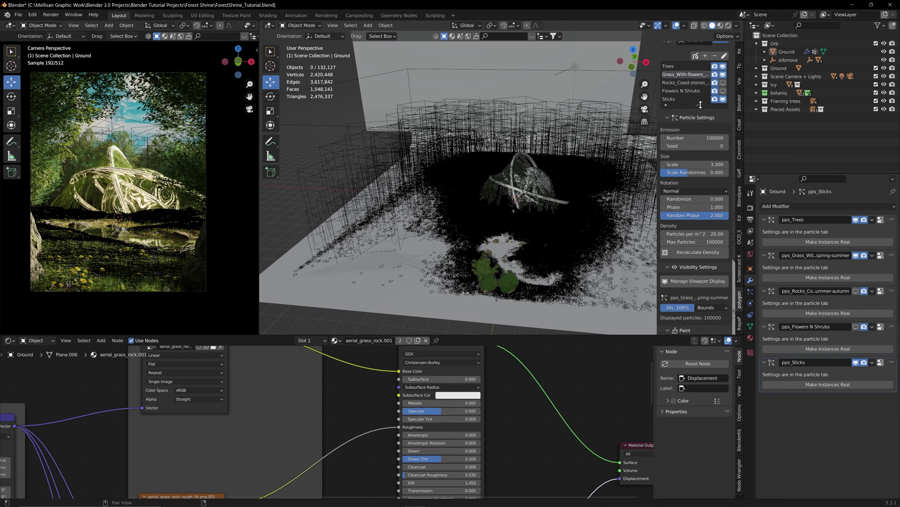
click(722, 83)
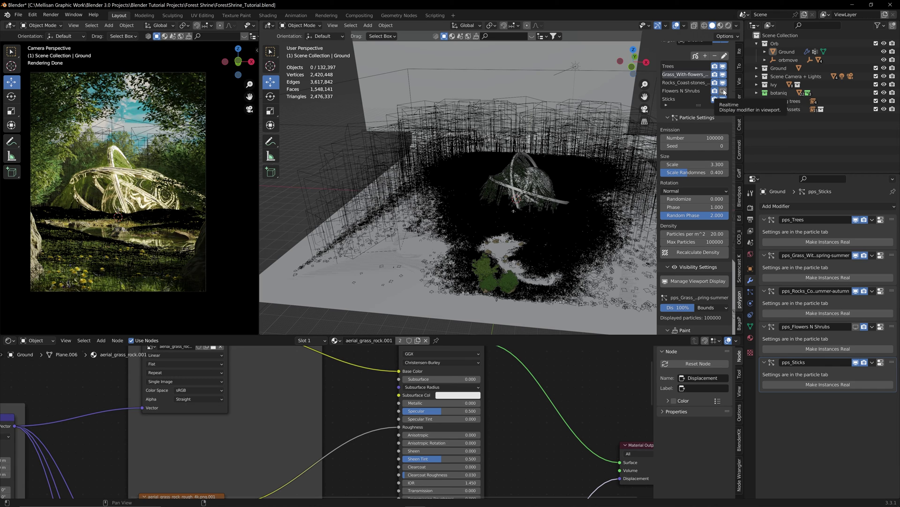
click(723, 91)
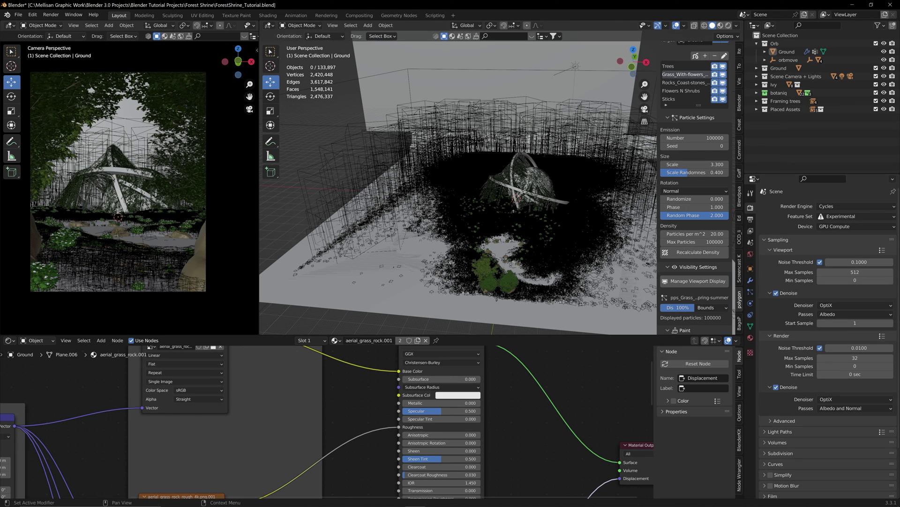
Examine the view layer's enabled passes, the scene's render settings and the available render commands
click(751, 231)
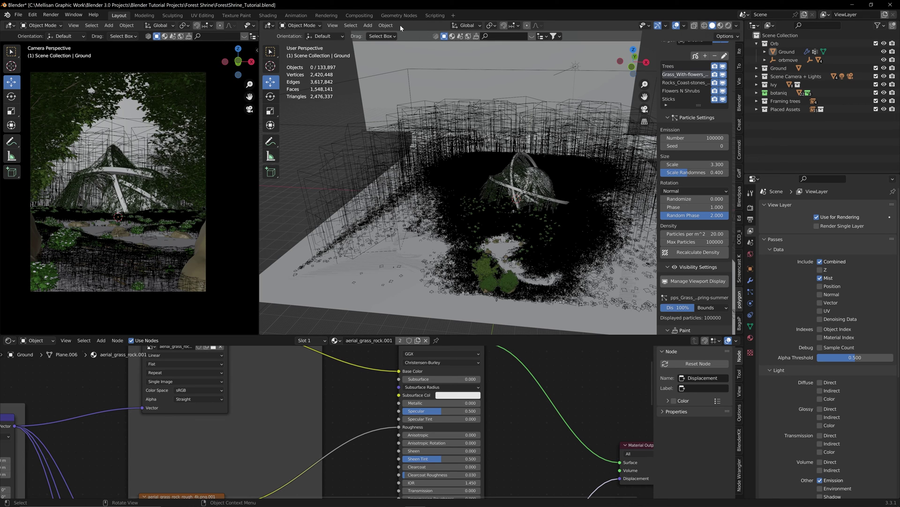
click(750, 207)
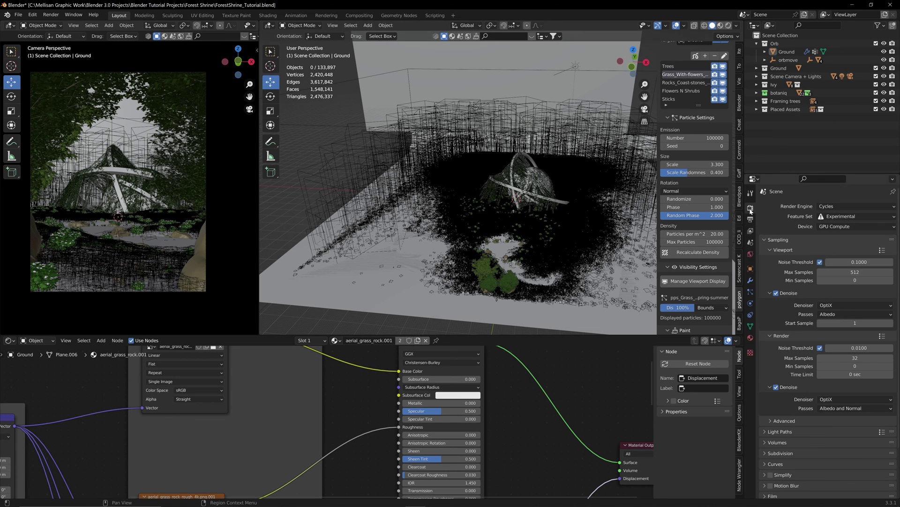
click(52, 17)
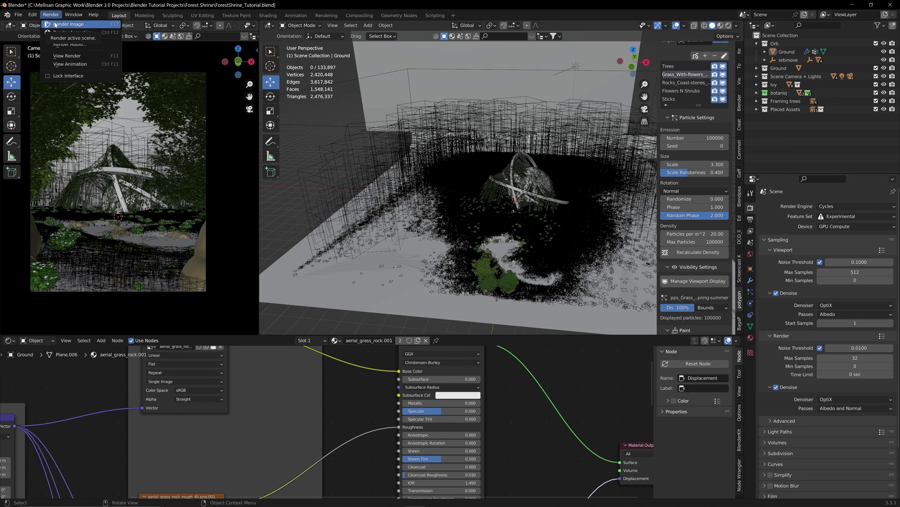
Open the Compositing workspace and move the Composite node to the far end of the node tree, above the Viewer node
click(360, 15)
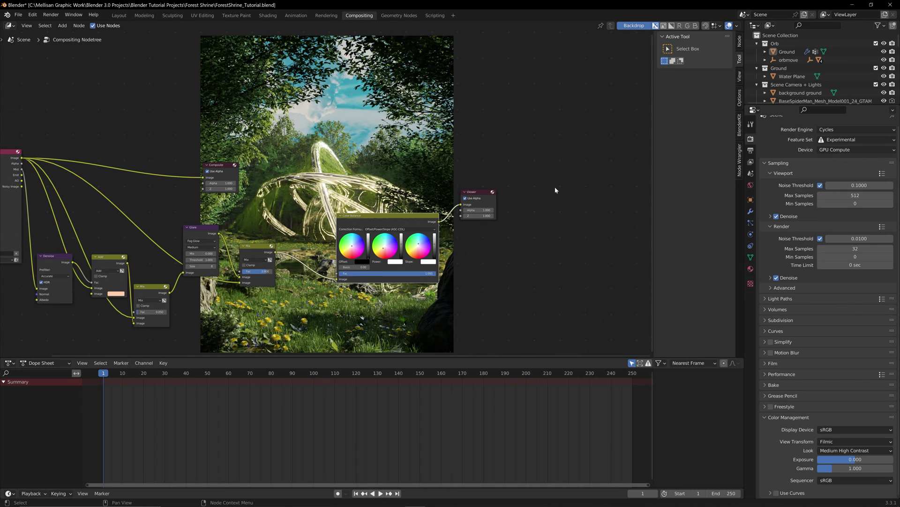
middle_drag(254, 163, 300, 161)
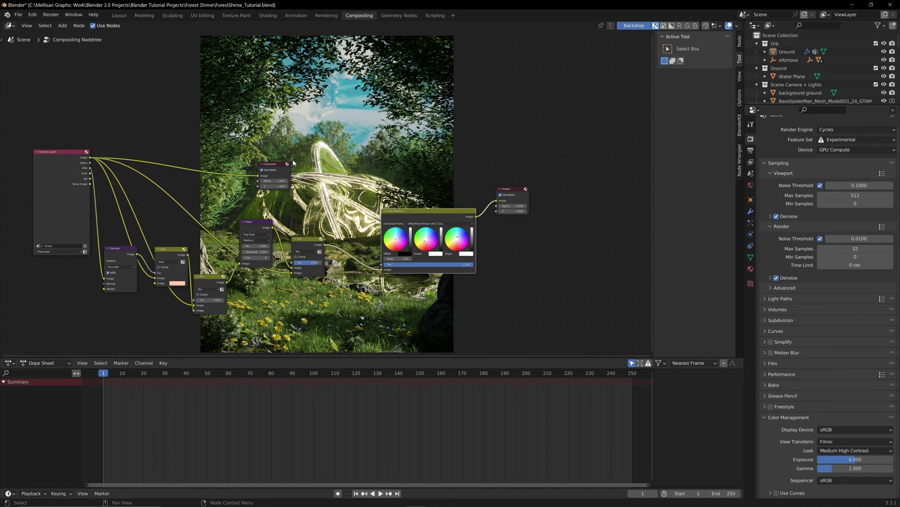
drag(268, 169, 526, 138)
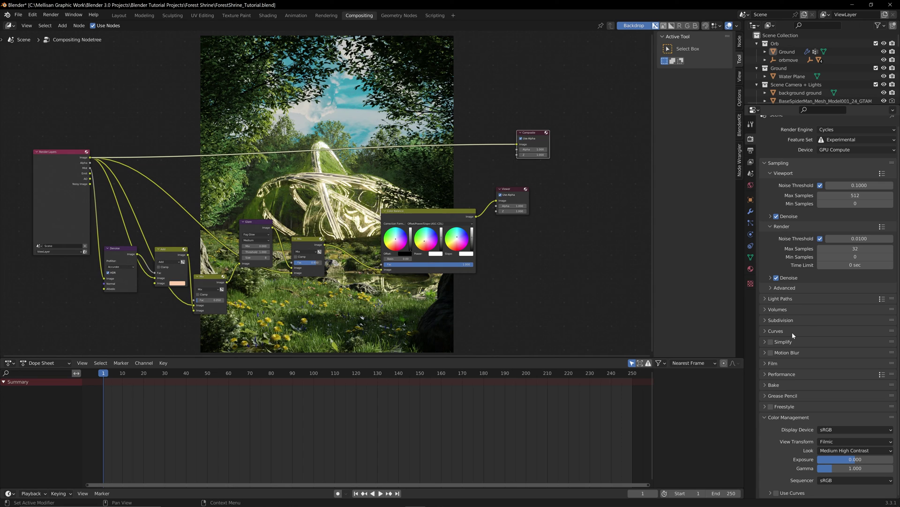
Set the color management look to Medium High Contrast
click(844, 450)
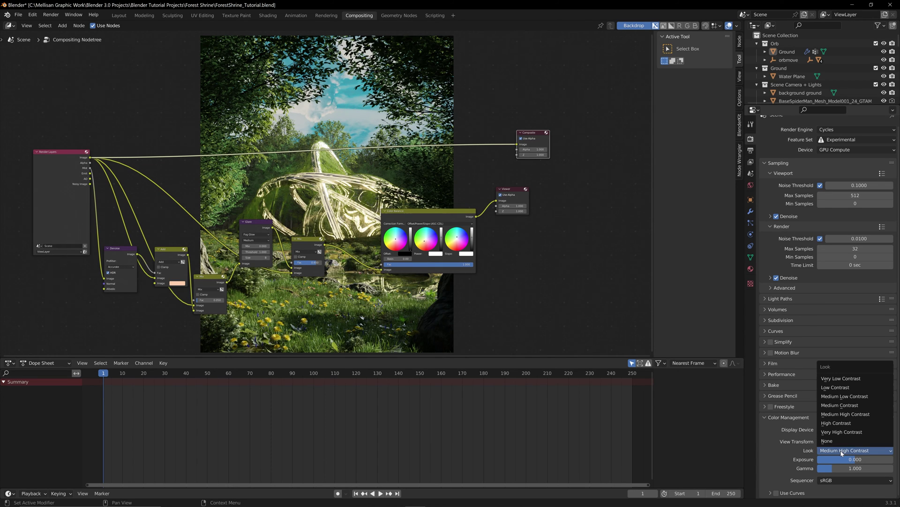
click(843, 415)
Reposition the compositing nodes and connect the Render Layers node's Mist output to the Viewer
middle_drag(175, 252, 254, 213)
drag(133, 152, 101, 169)
drag(177, 244, 169, 251)
drag(497, 204, 487, 227)
drag(128, 180, 564, 193)
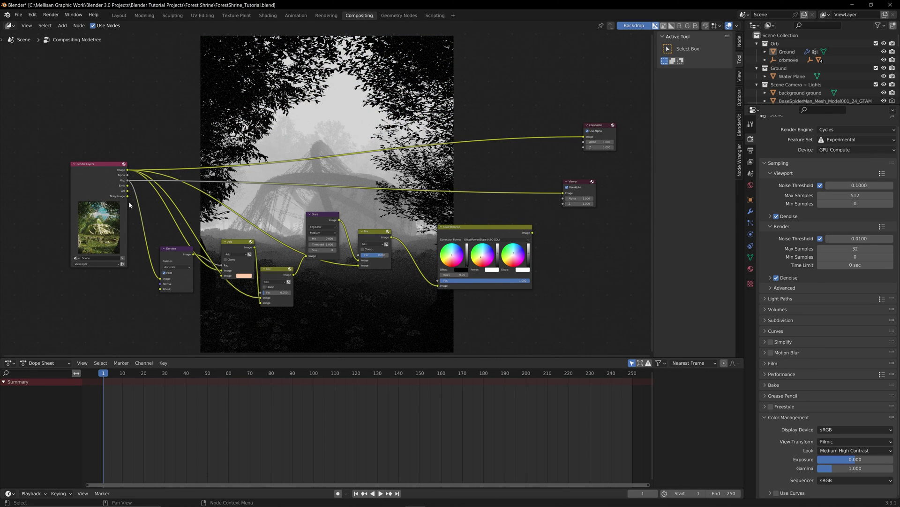
Preview the Denoise and Add node outputs through the Viewer, spacing out the Denoise, Add and first Mix nodes
drag(190, 256, 222, 270)
drag(254, 247, 563, 193)
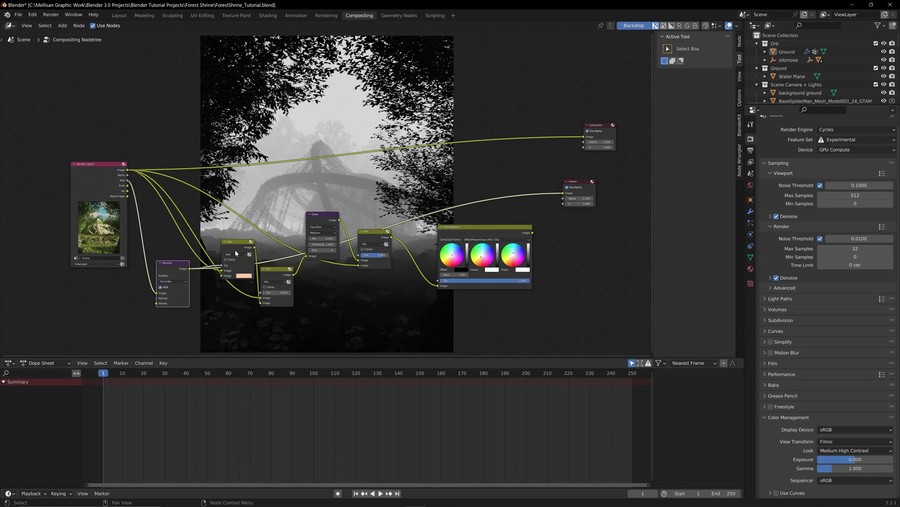
drag(234, 245, 172, 281)
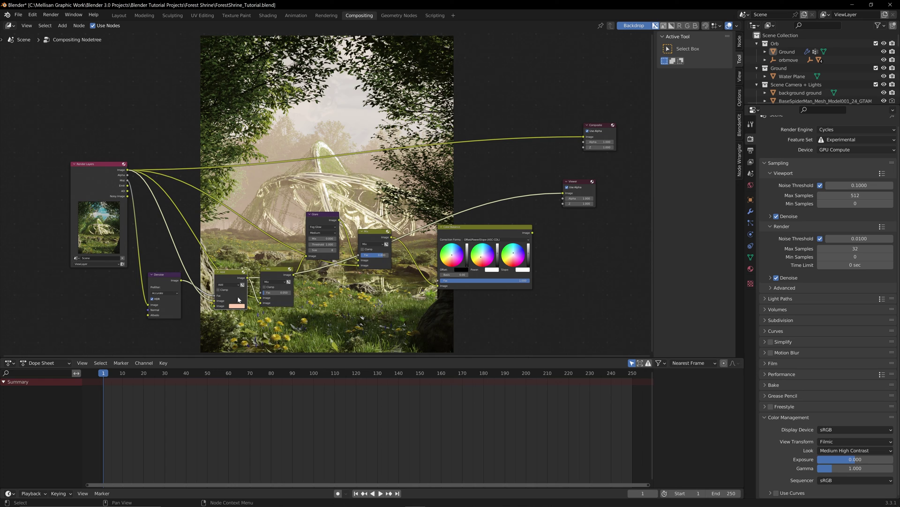
drag(236, 275, 231, 292)
drag(275, 270, 270, 254)
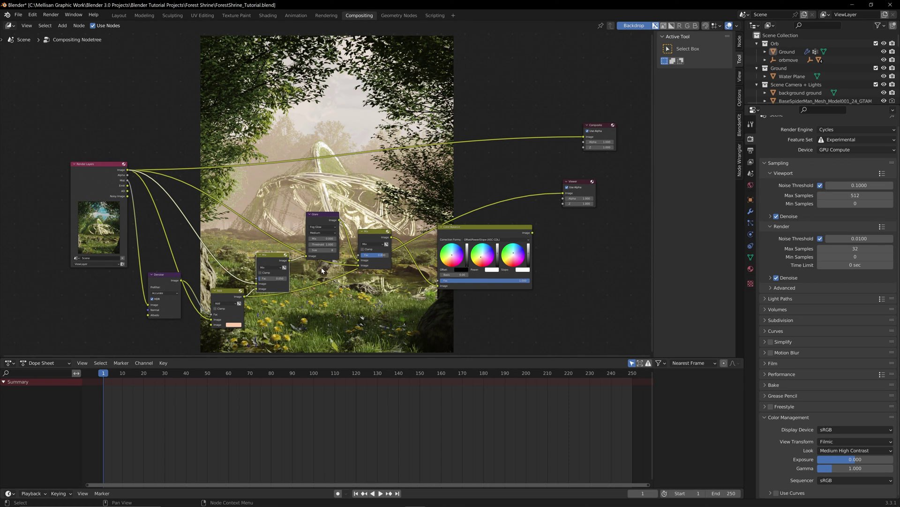
Connect the first Mix node's output to the Viewer, test its factor's effect on the mist, and set the factor to 0.05
drag(288, 260, 566, 196)
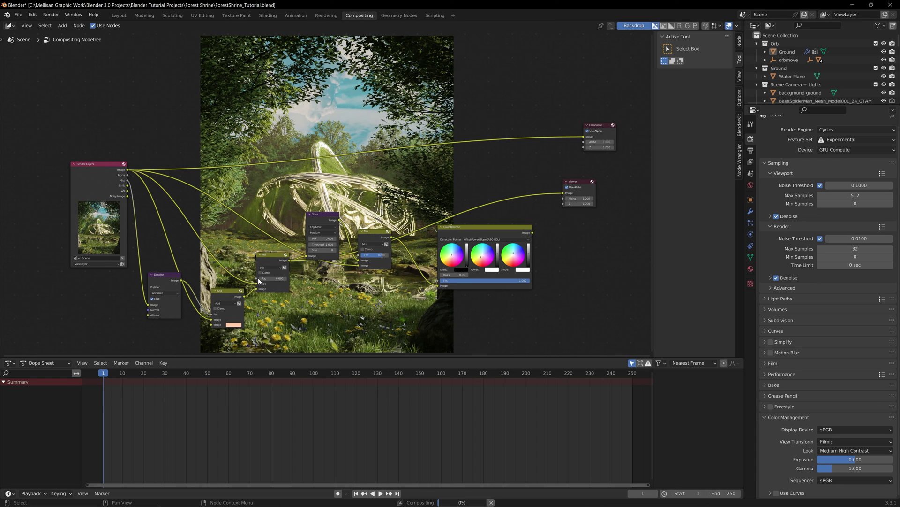
drag(267, 280, 278, 276)
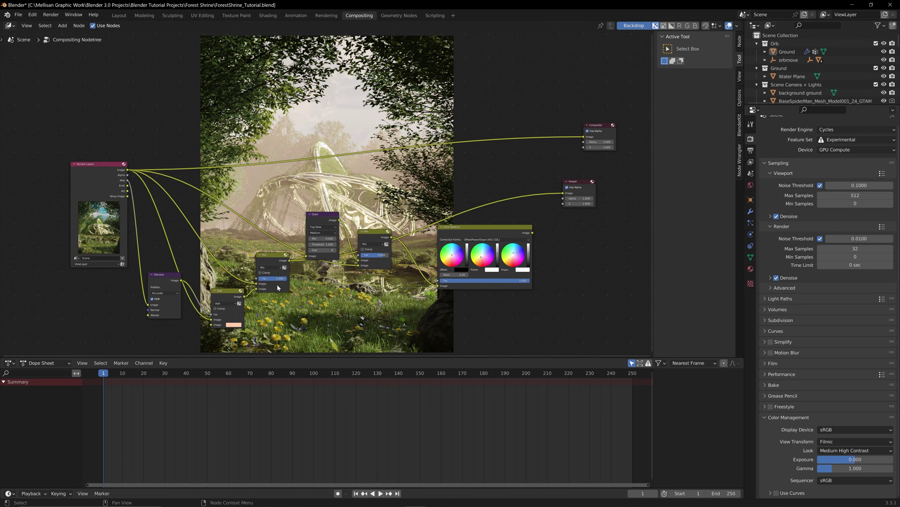
mouse_move(278, 280)
mouse_down()
mouse_move(262, 280)
mouse_move(277, 278)
mouse_up()
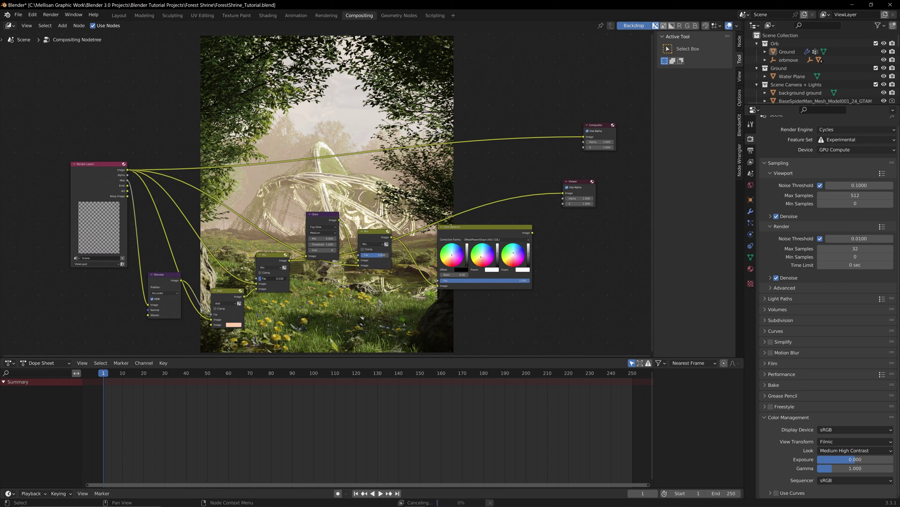
click(268, 279)
text(0.05)
key(Return)
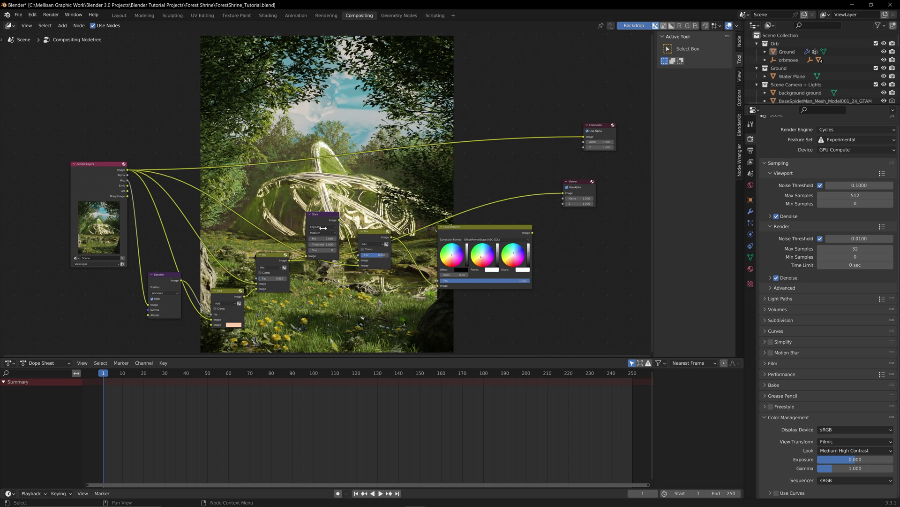
Reposition the two Mix nodes and the Glare node, and connect the Glare output to the Viewer
drag(272, 256, 277, 269)
drag(329, 219, 333, 290)
drag(368, 232, 378, 232)
drag(344, 290, 563, 194)
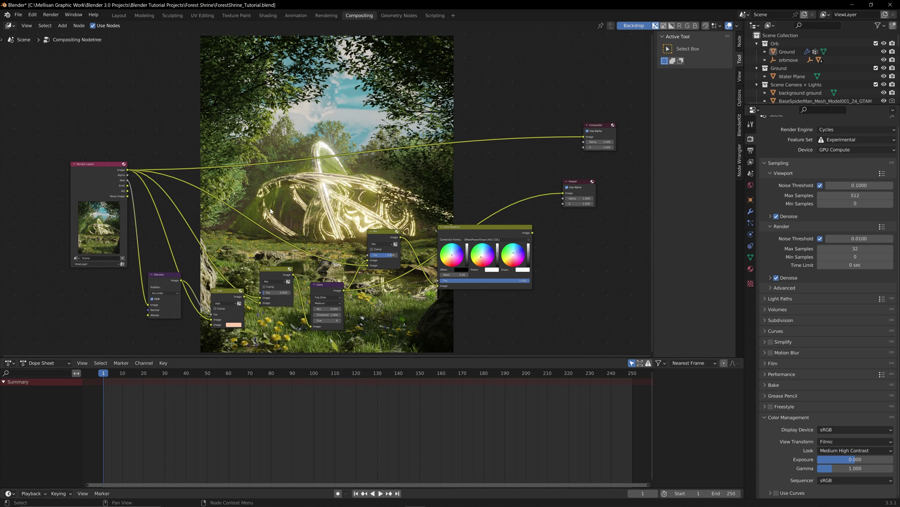
Mute and unmute the Glare node to compare the image with and without the fog glow
click(328, 288)
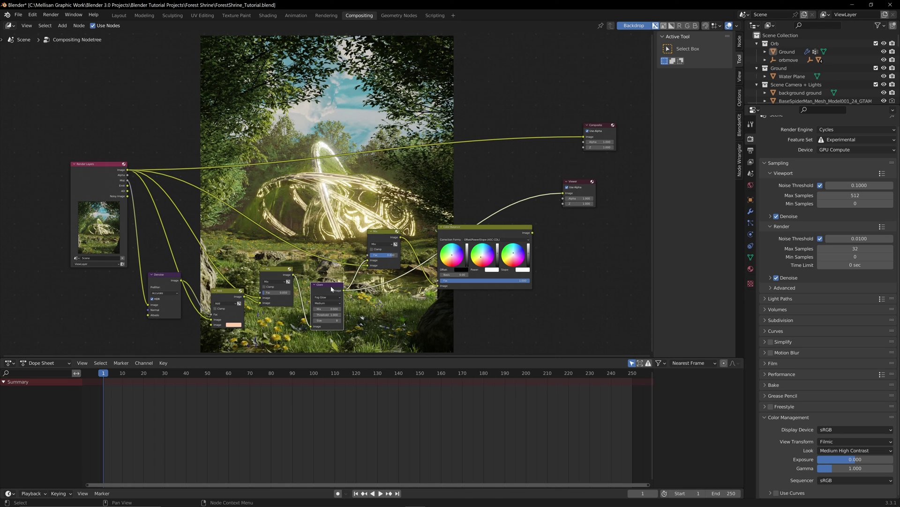
key(m)
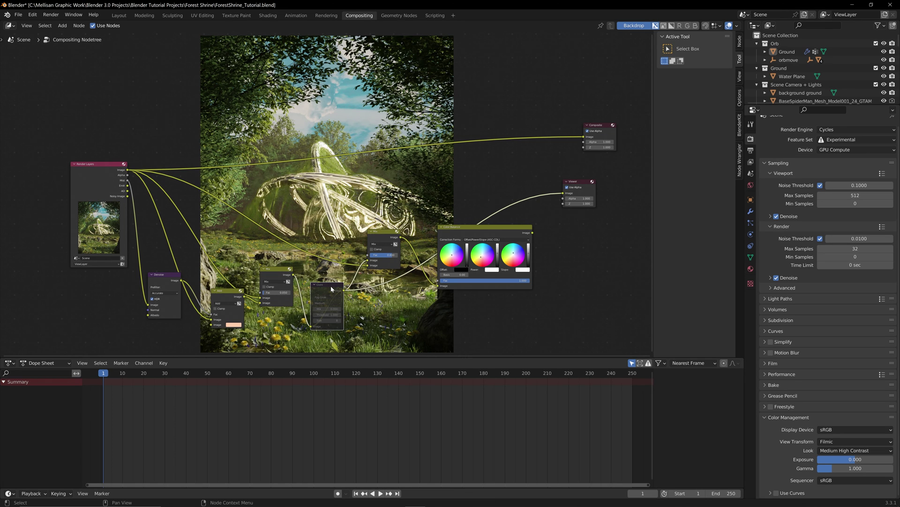
key(m)
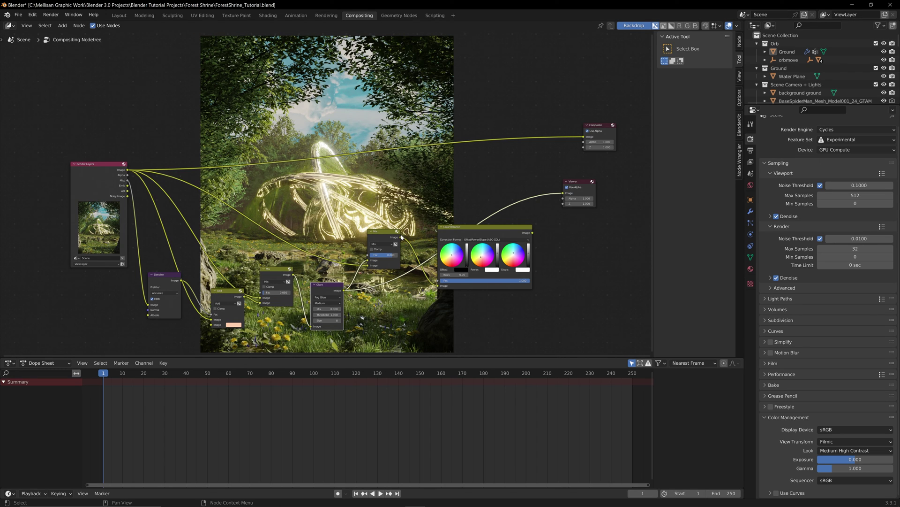
Connect the second Mix node's output to the Viewer and adjust its factor to about 0.738 to balance the glow
drag(399, 236, 562, 193)
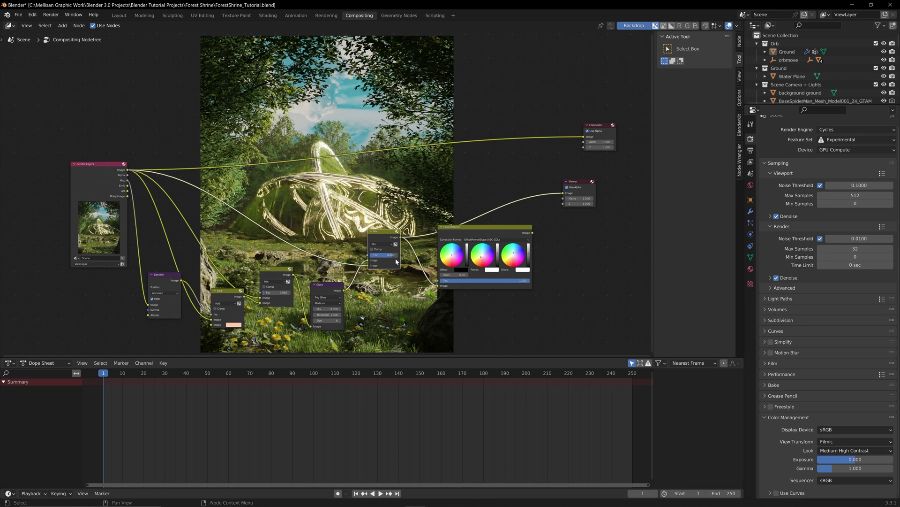
drag(393, 255, 374, 258)
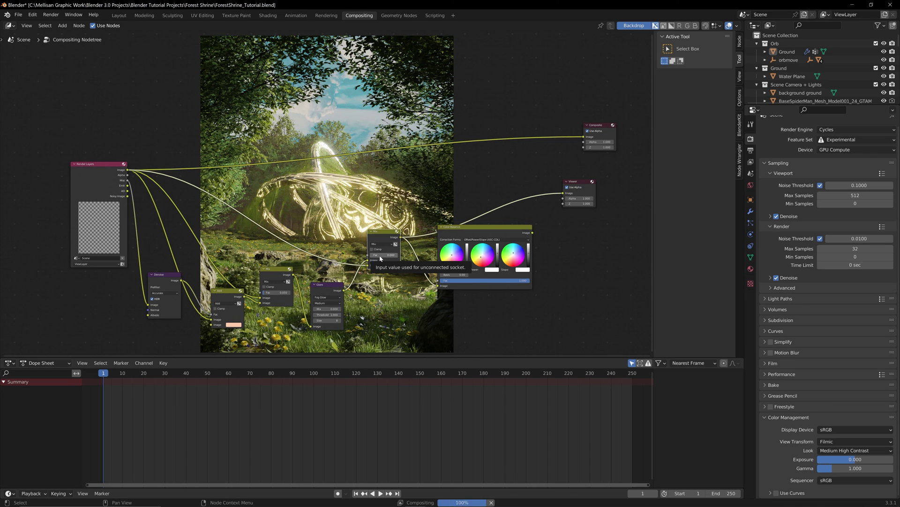
drag(380, 257, 403, 257)
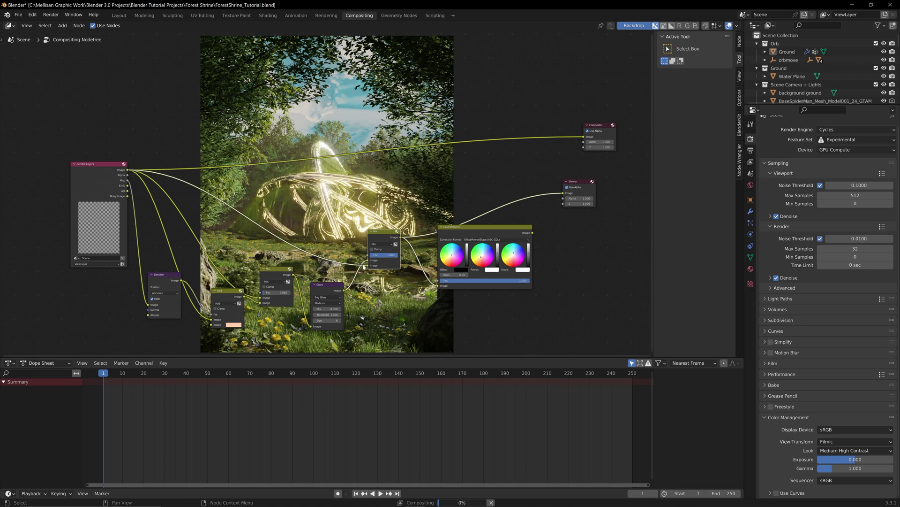
drag(393, 258, 391, 258)
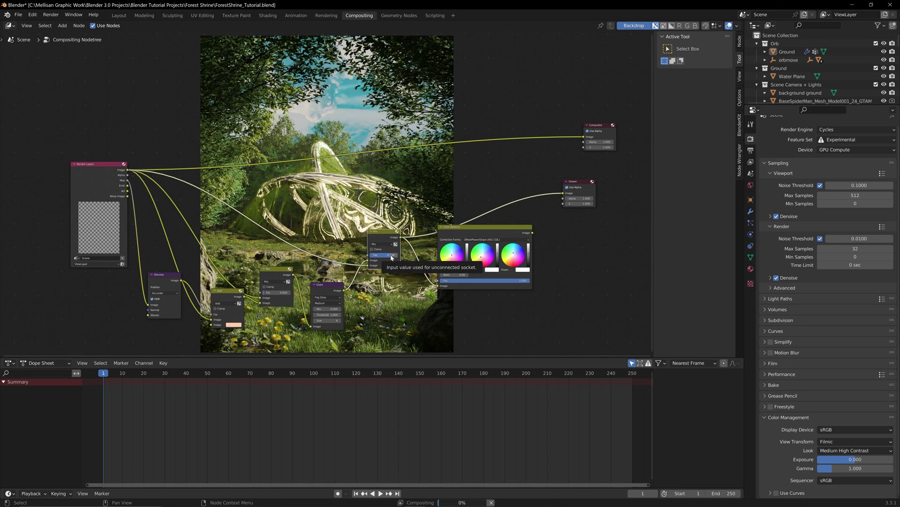
Connect the Color Balance output to the Viewer and choose Offset/Power/Slope (ASC-CDL) as its correction formula
drag(399, 232, 359, 231)
drag(532, 235, 566, 193)
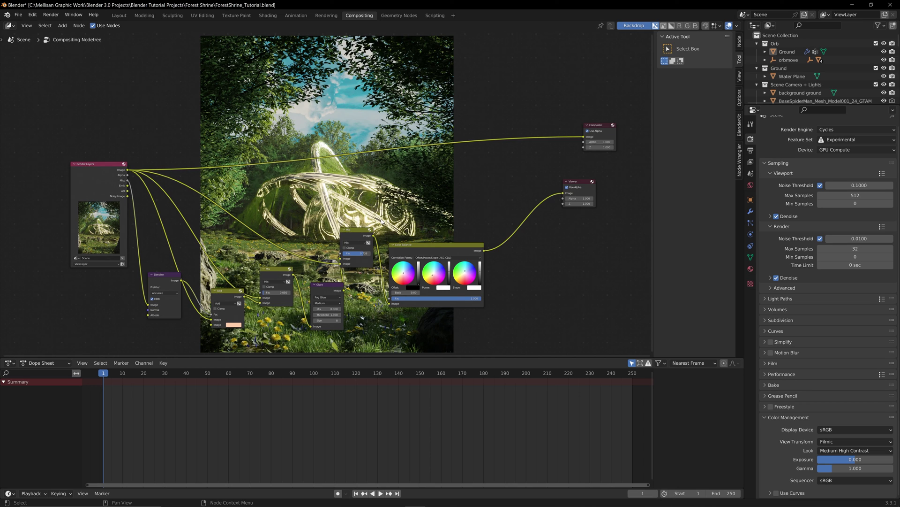
click(446, 258)
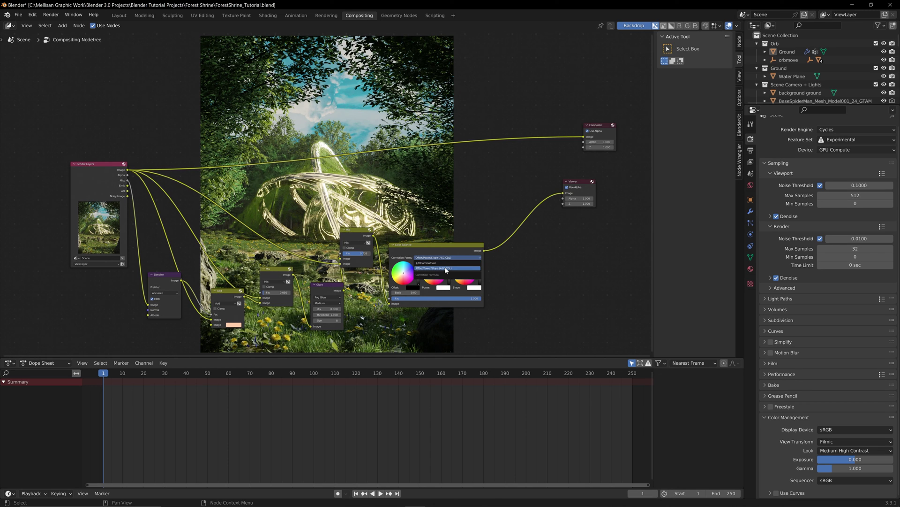
click(445, 269)
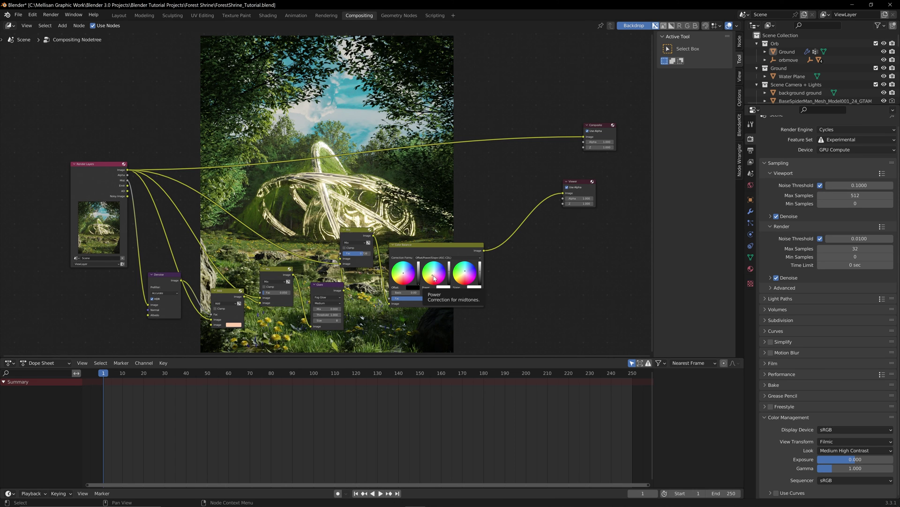
Compare the image with the Color Balance node muted and unmuted, and connect its output to the Composite node
scroll(432, 277, up, 3)
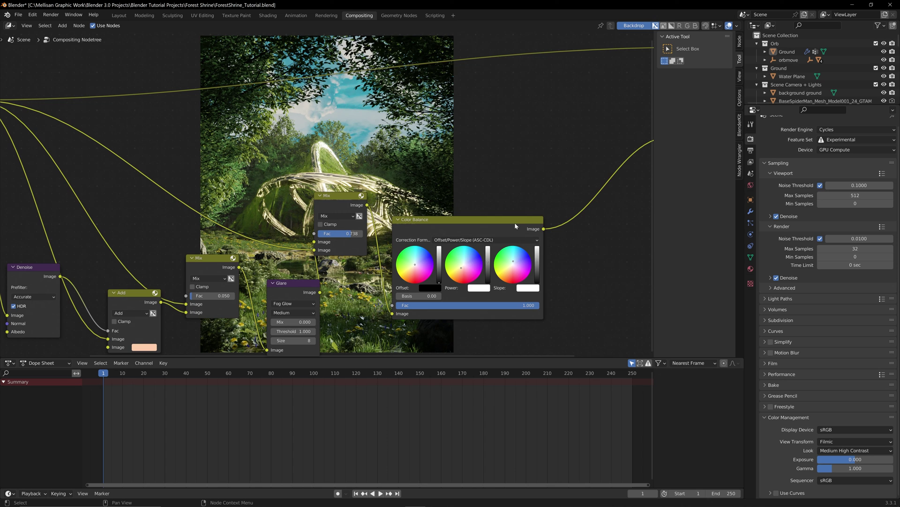
scroll(289, 207, down, 3)
middle_drag(289, 208, 297, 275)
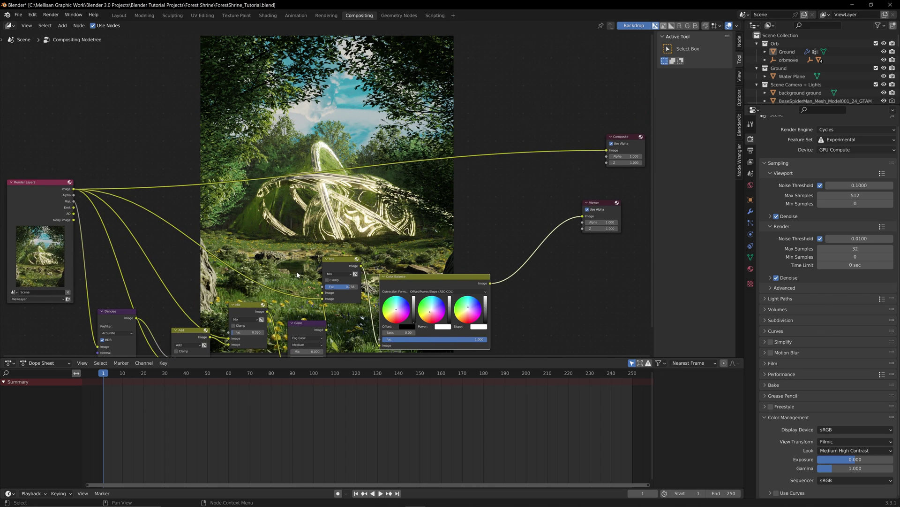
key(m)
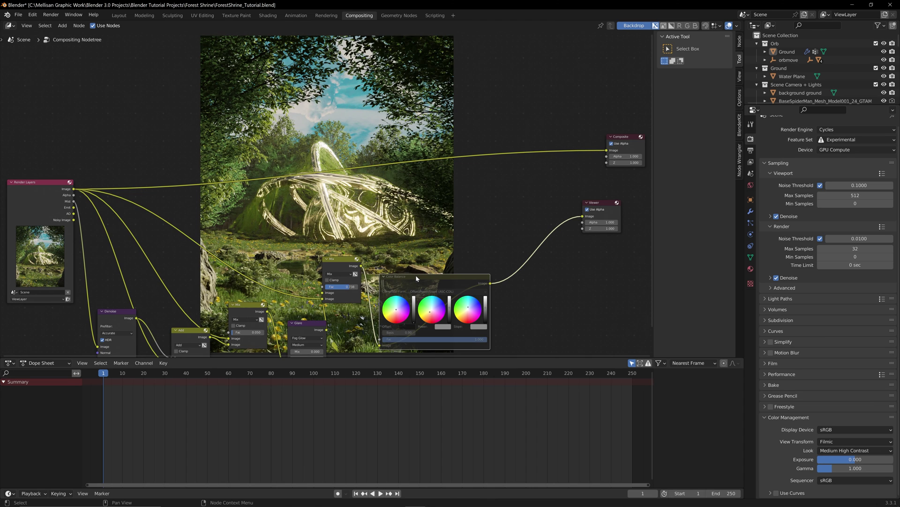
key(m)
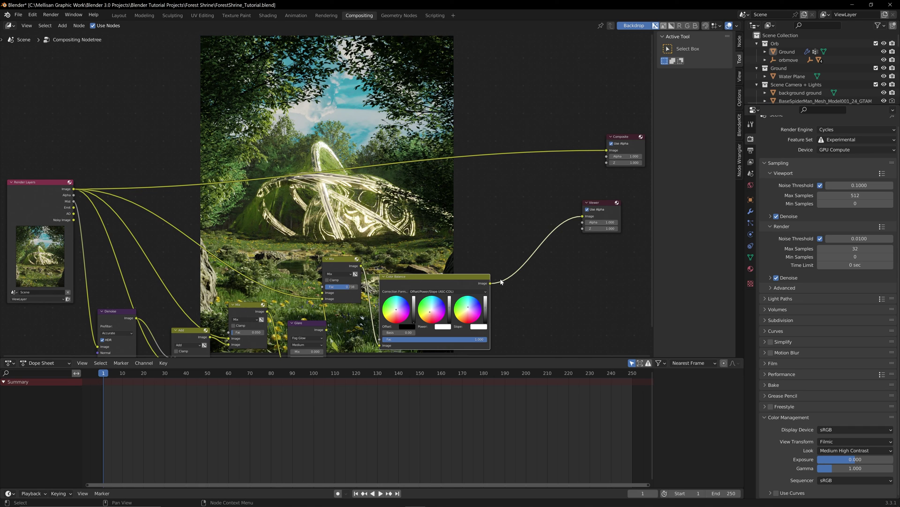
drag(491, 283, 608, 151)
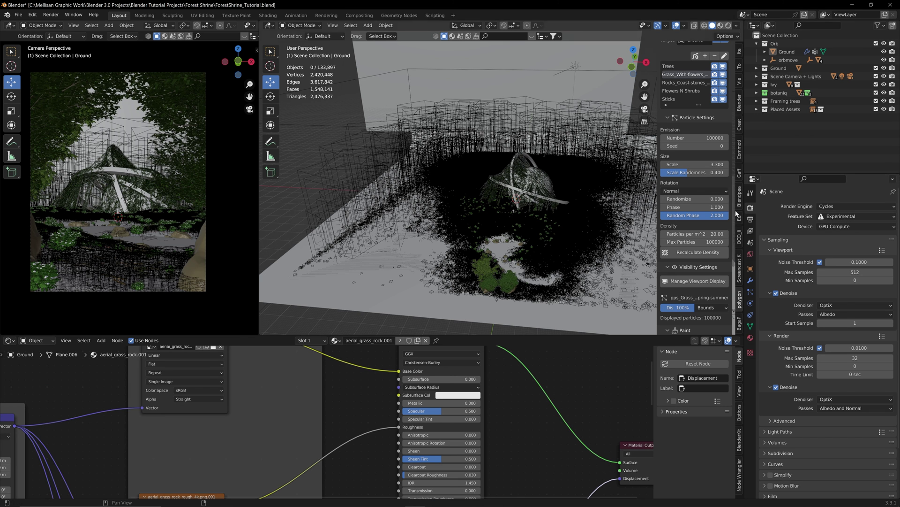
Set the final render's maximum samples to 1000 in the Layout workspace
click(855, 358)
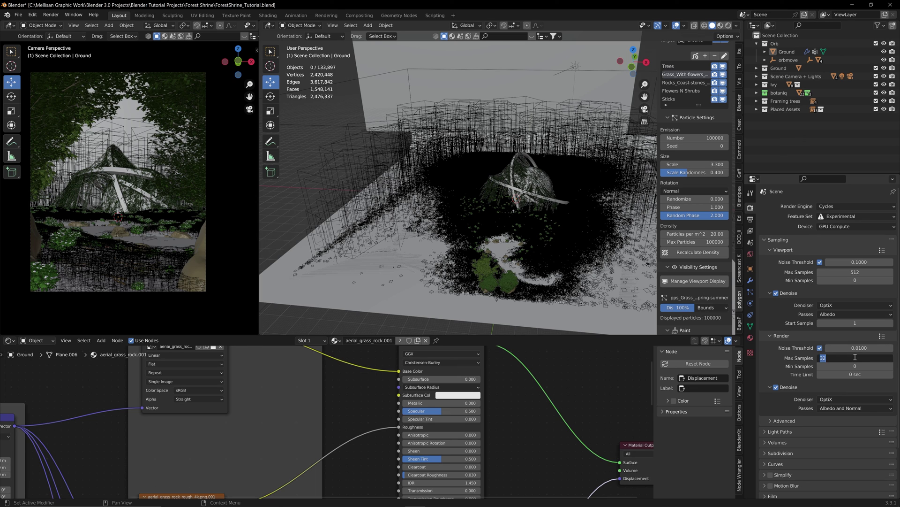
text(1000)
key(Return)
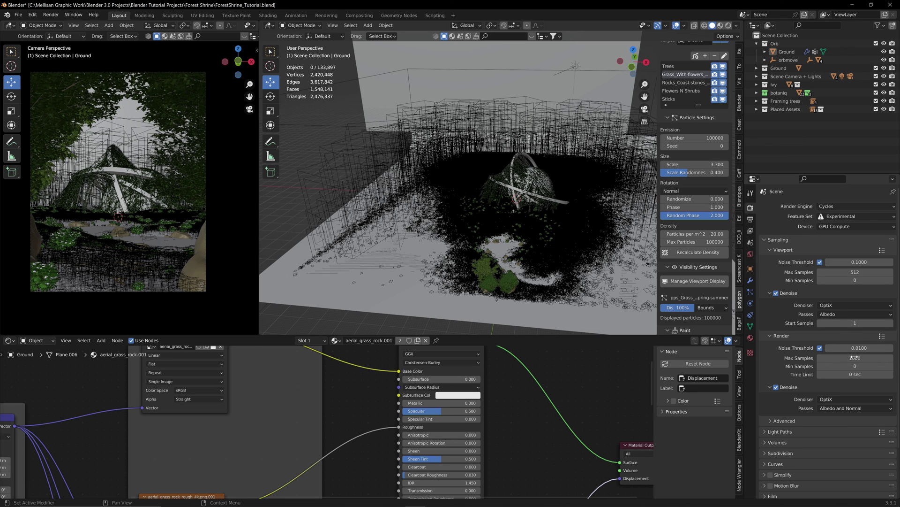
Set the output resolution percentage to 300%
click(750, 219)
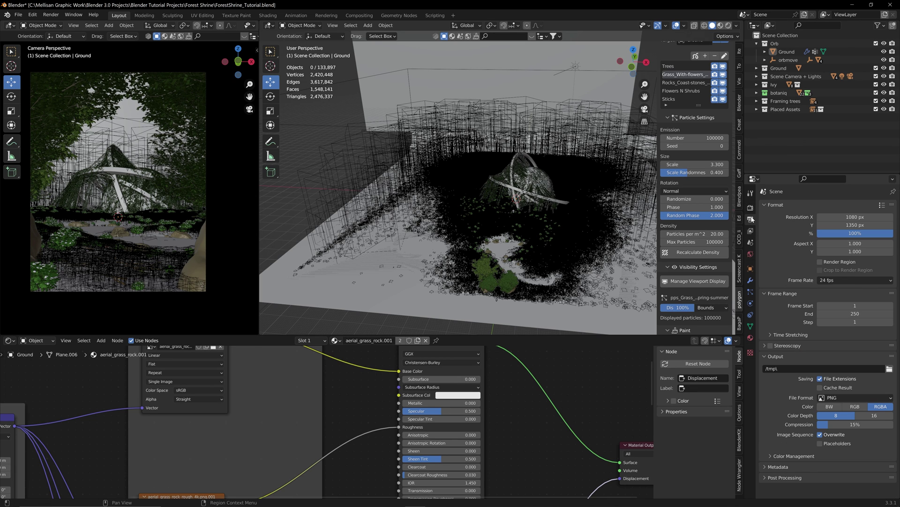
click(860, 233)
text(300)
key(Return)
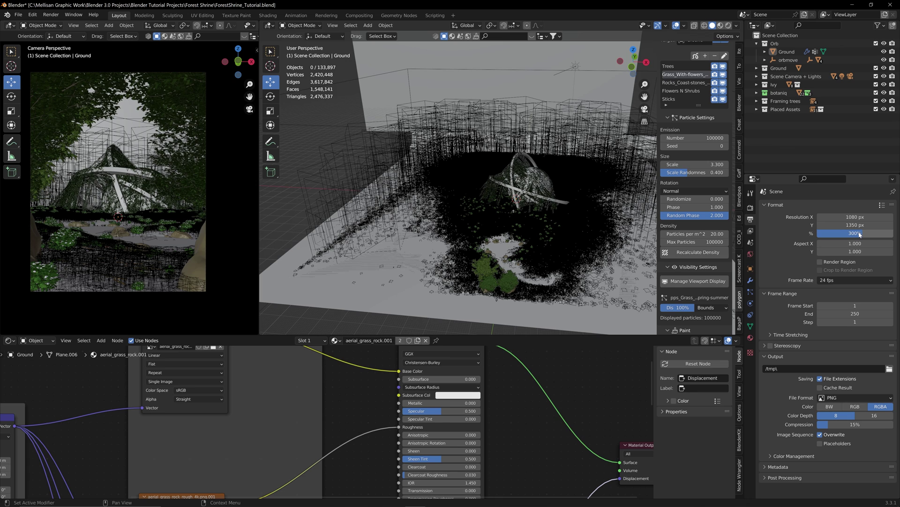